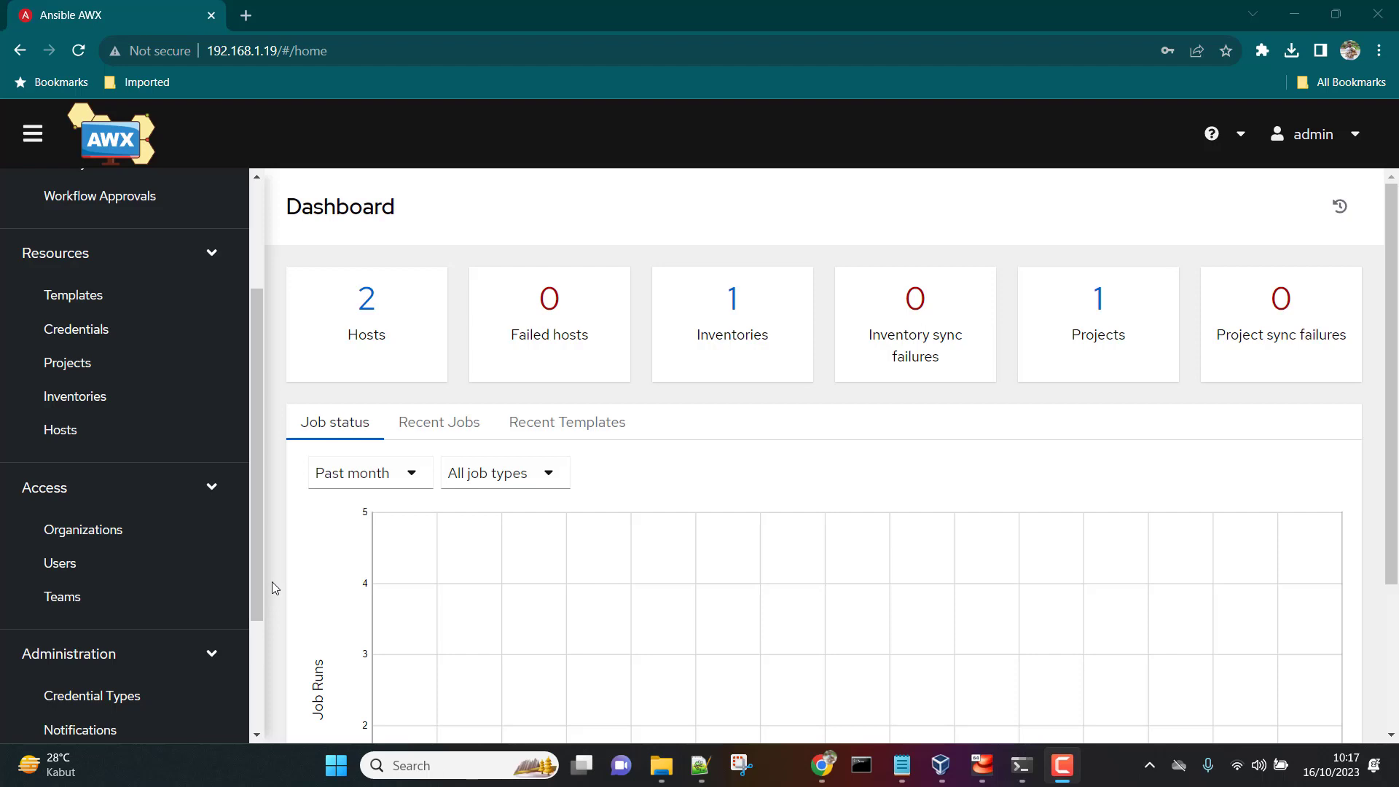
Step: Look over the job templates, then examine the output and details of the completed ping_all_servers job
{"action": "left_click", "coordinate": [95, 296]}
{"action": "scroll", "coordinate": [193, 474], "scroll_direction": "up", "scroll_amount": 3}
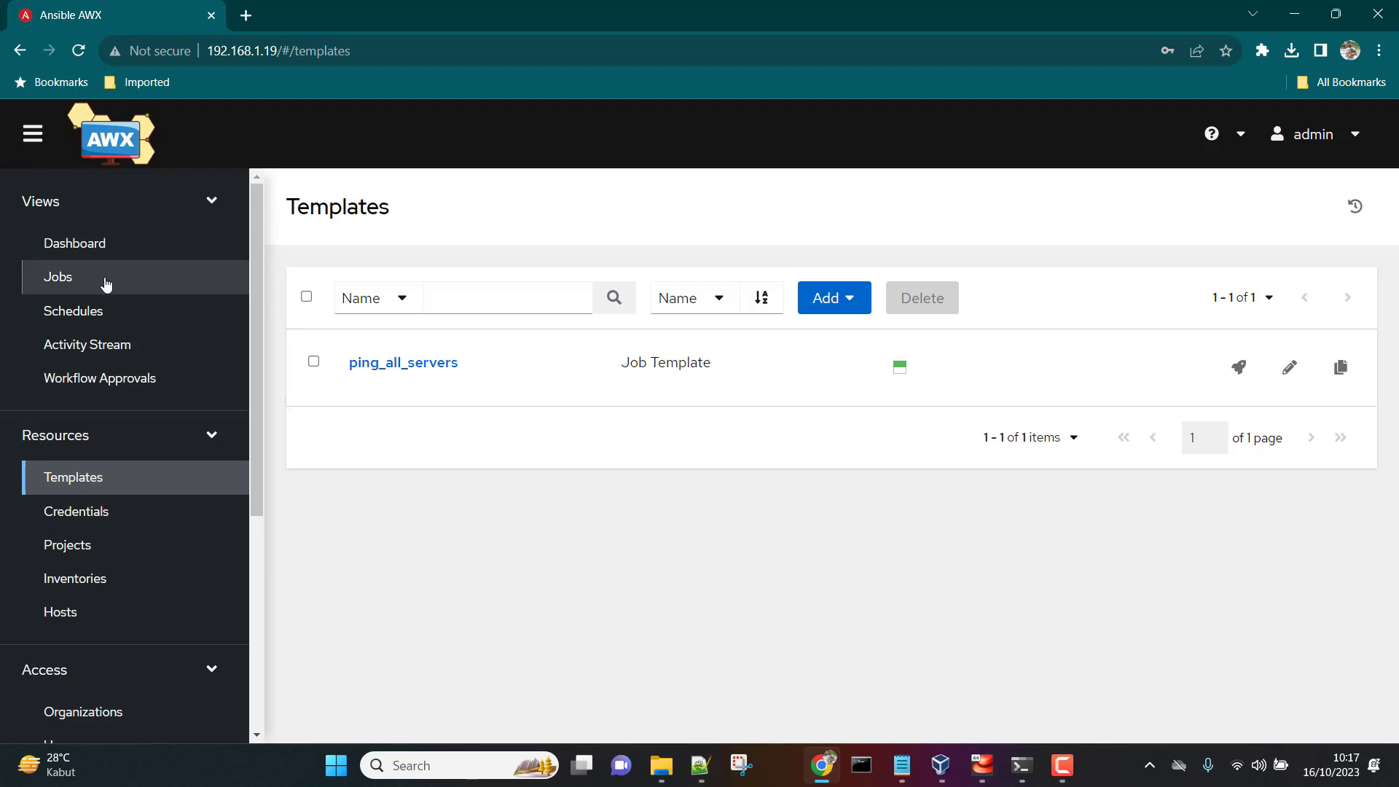
{"action": "left_click", "coordinate": [65, 286]}
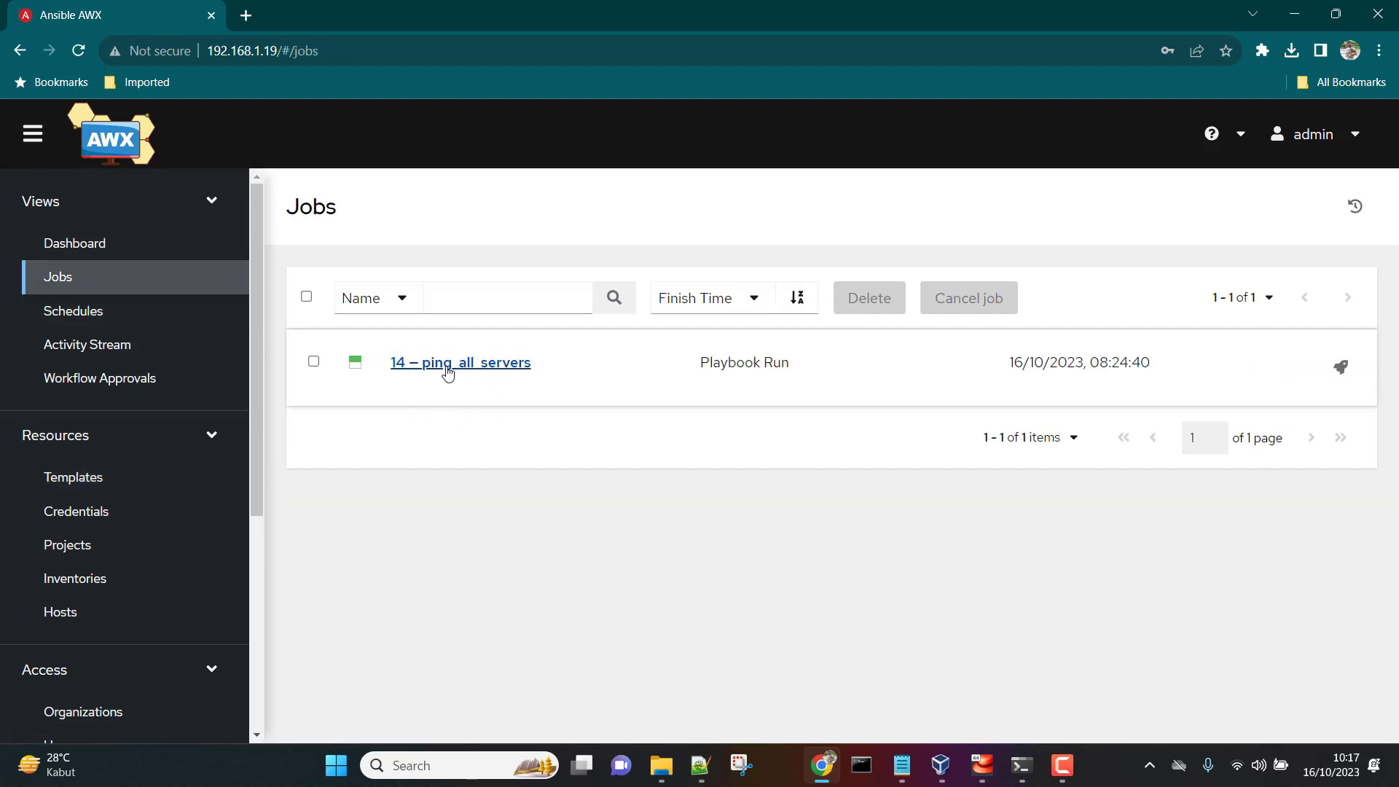
{"action": "left_click", "coordinate": [502, 372]}
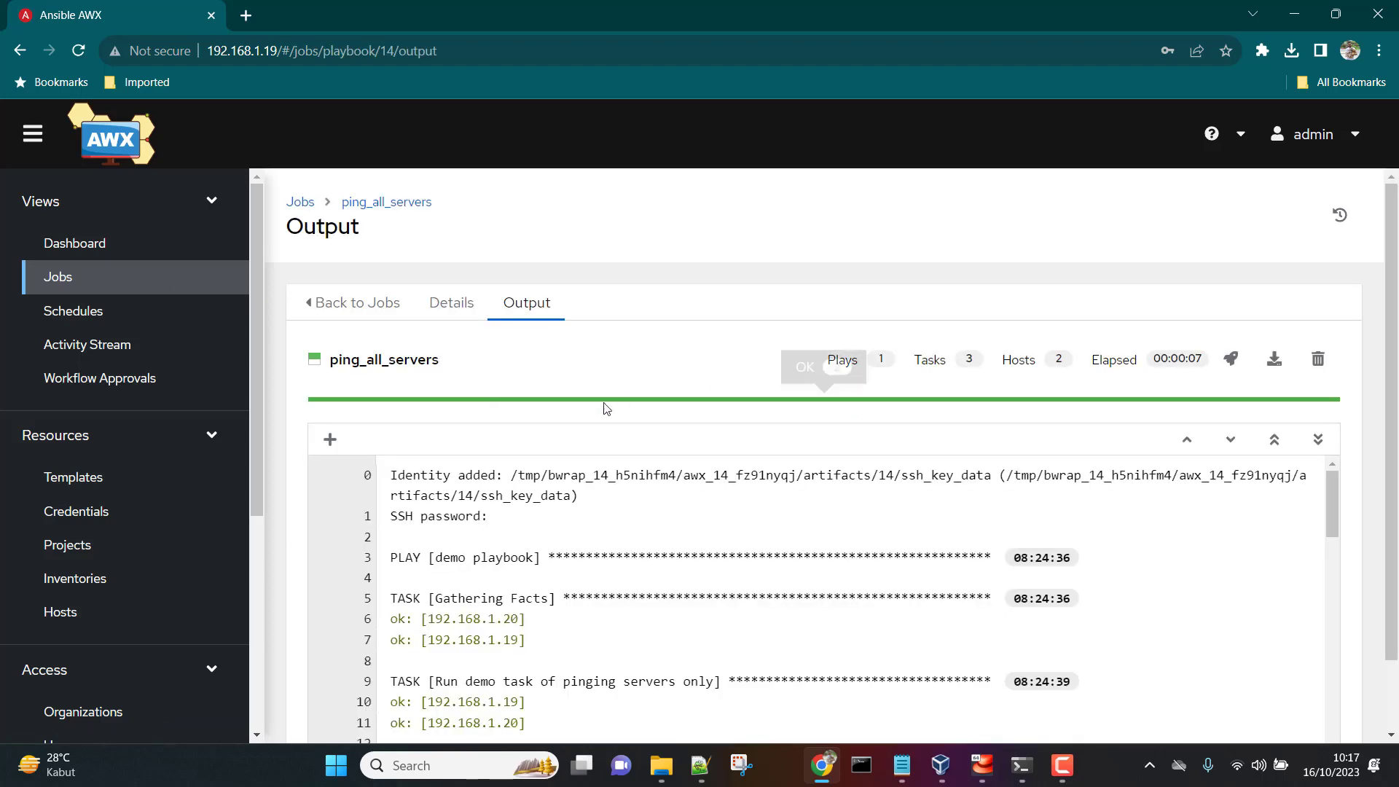
{"action": "left_click", "coordinate": [455, 305]}
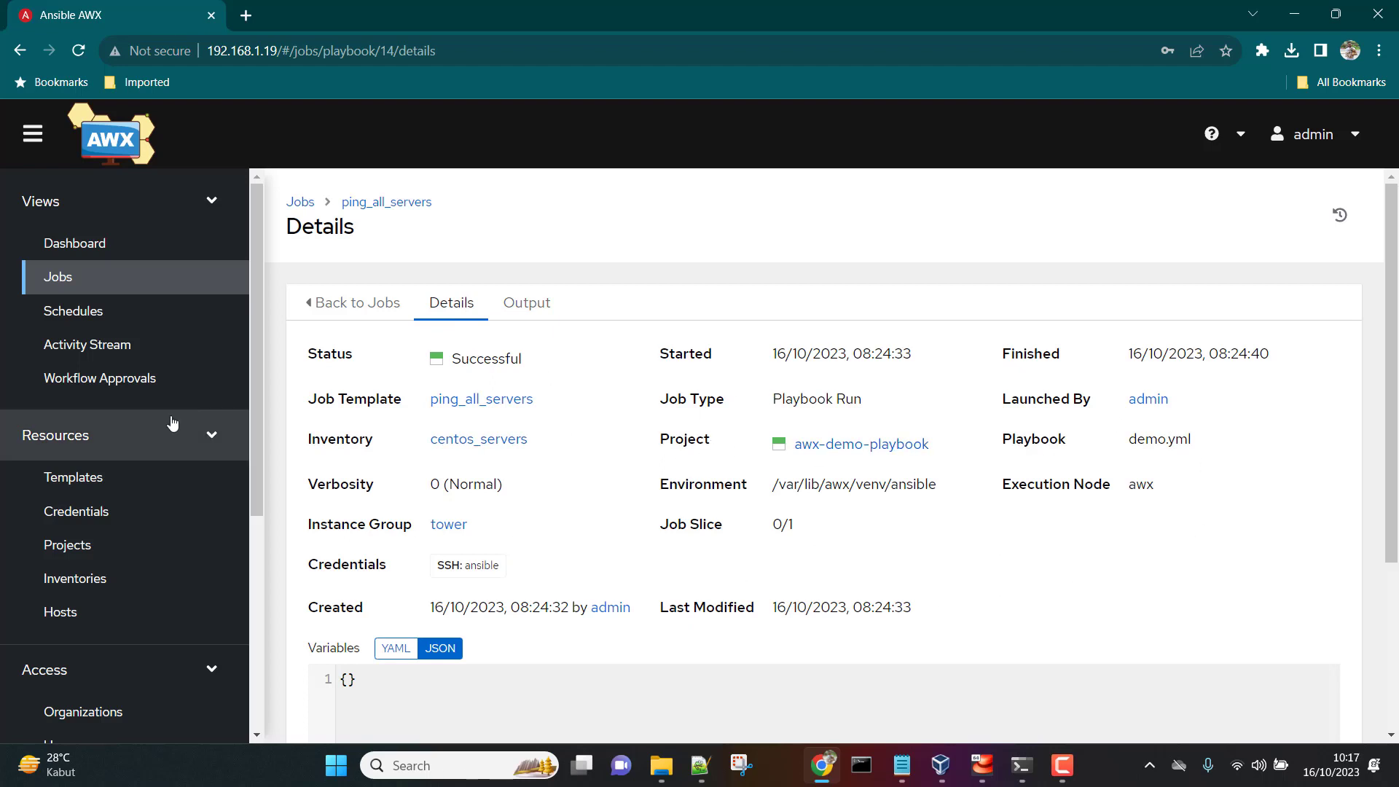
Step: Open the ping_all_servers job template and check its assigned notifications
{"action": "scroll", "coordinate": [156, 531], "scroll_direction": "down", "scroll_amount": 2}
{"action": "left_click", "coordinate": [93, 298]}
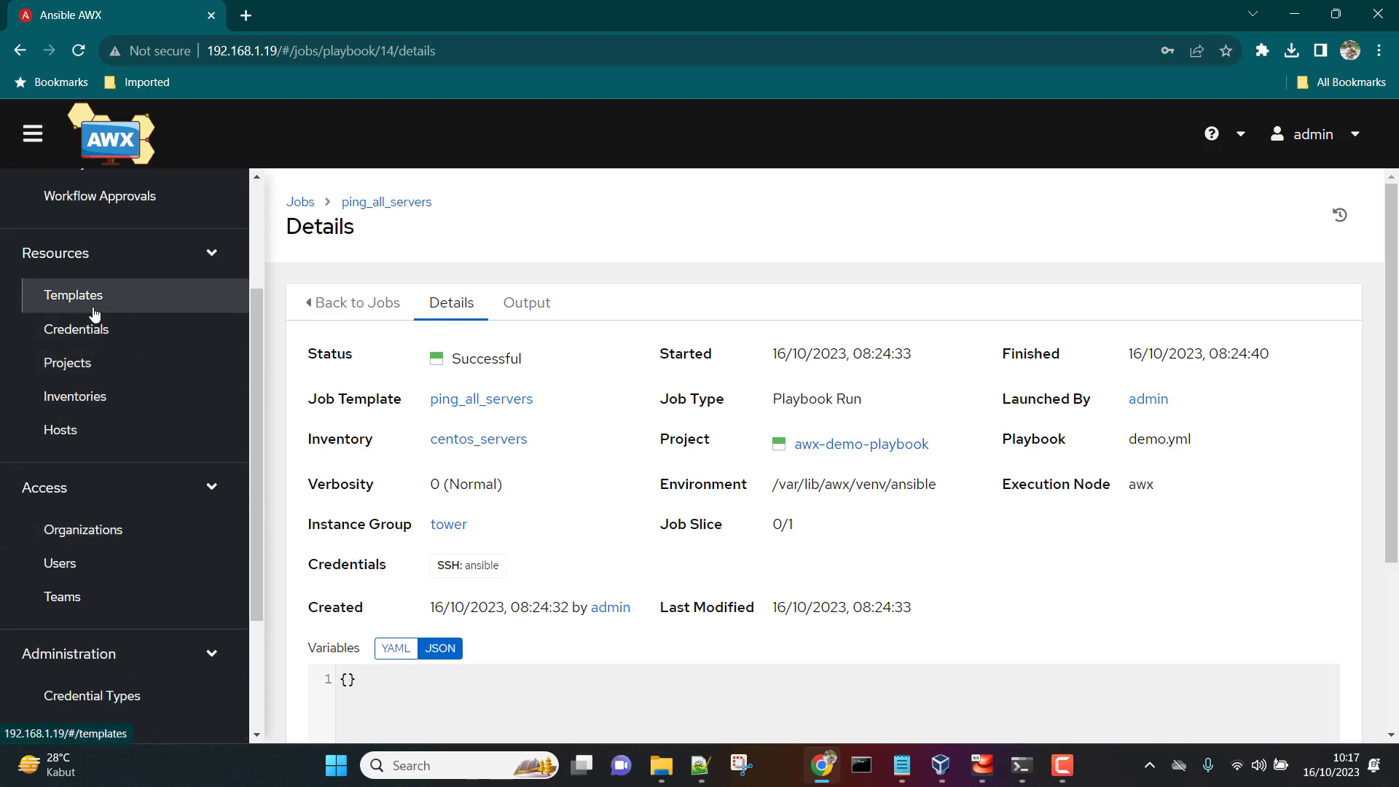
{"action": "left_click", "coordinate": [480, 366]}
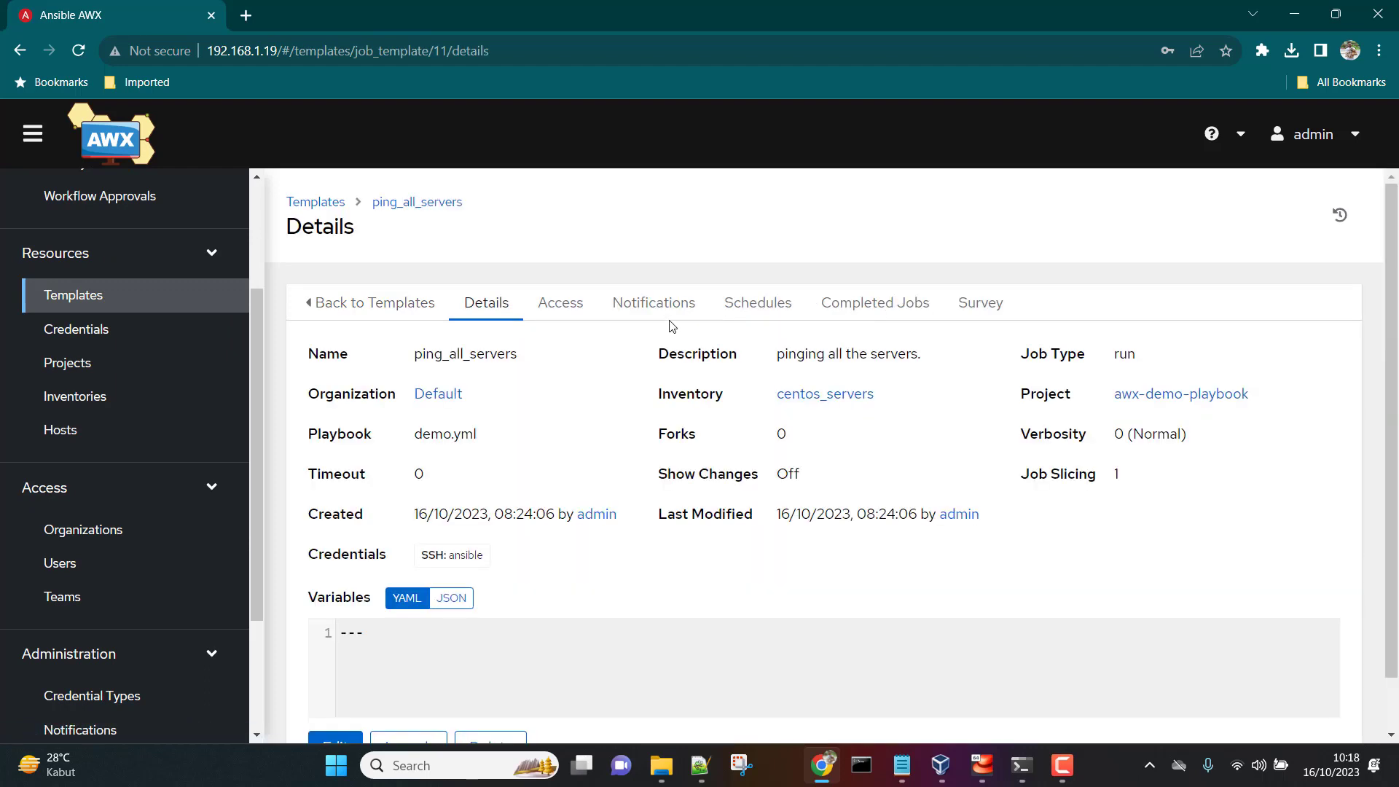
{"action": "left_click", "coordinate": [659, 305]}
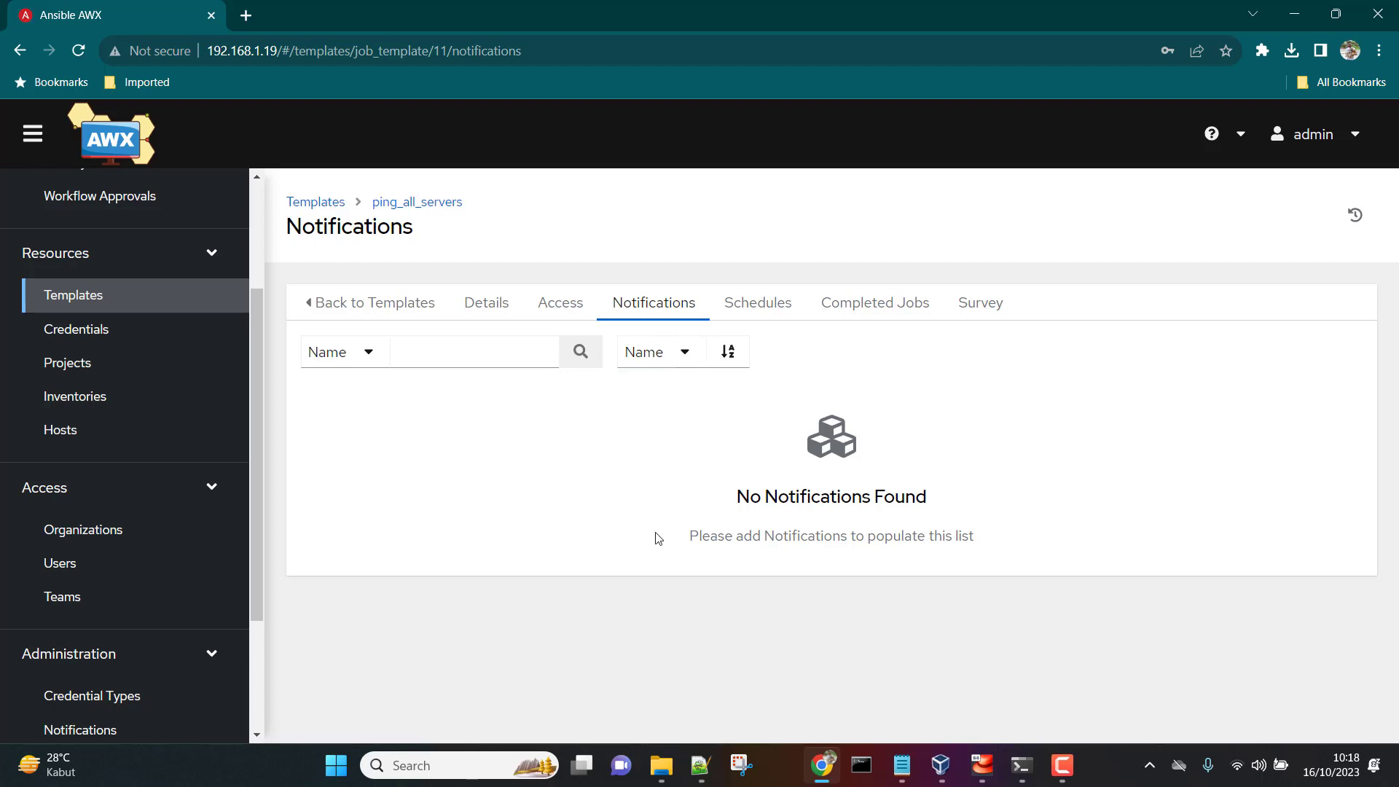
Step: Start a new notification template named "send emails" with the notification type E-mail
{"action": "scroll", "coordinate": [109, 490], "scroll_direction": "down", "scroll_amount": 3}
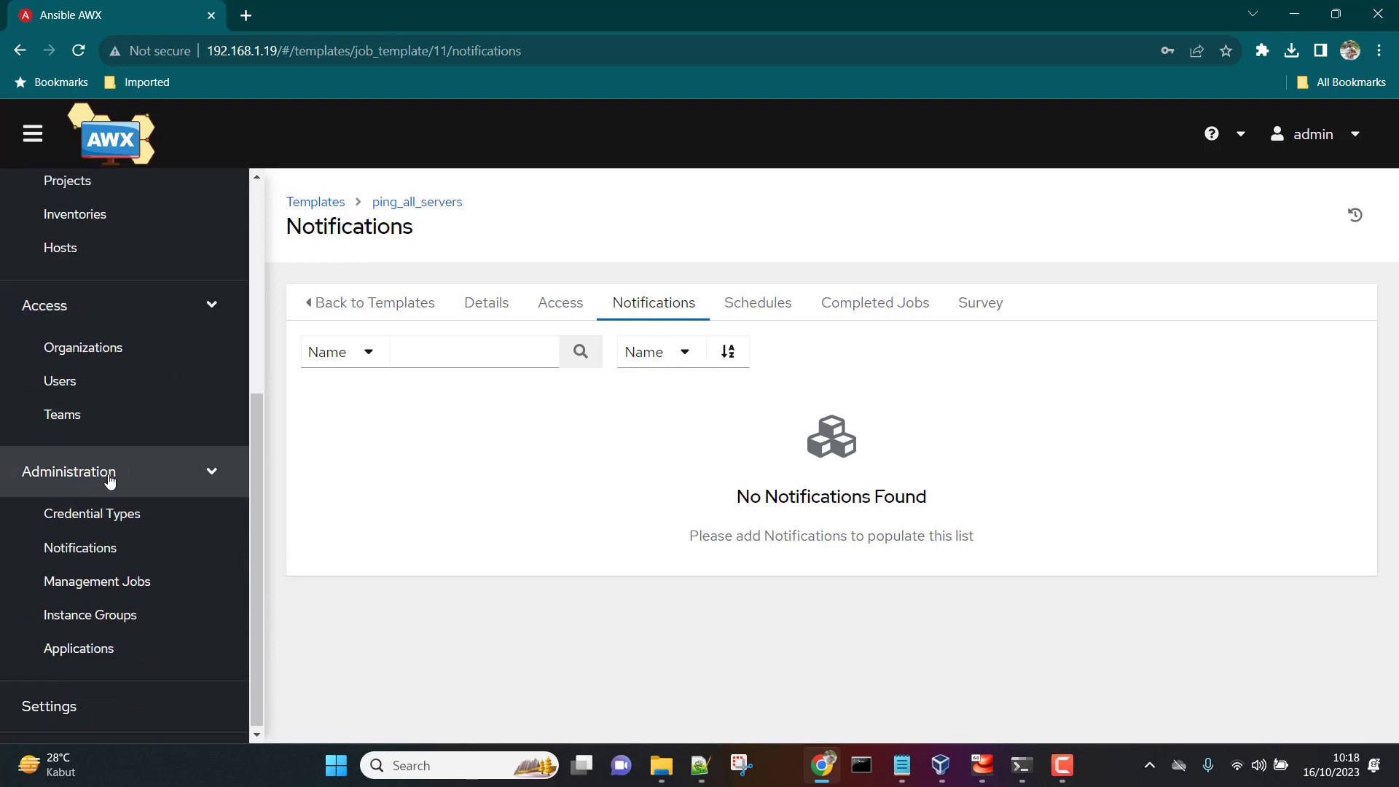
{"action": "left_click", "coordinate": [93, 551]}
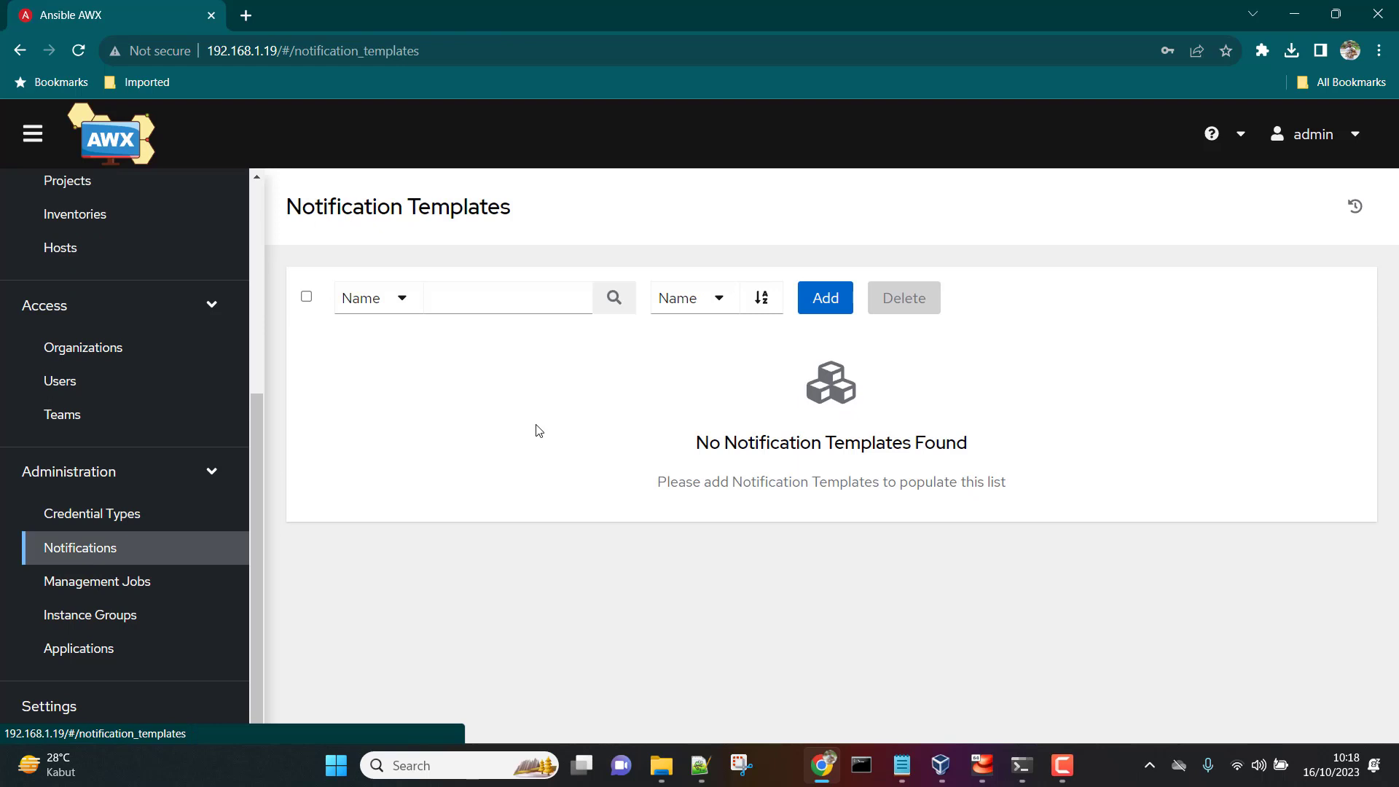
{"action": "left_click", "coordinate": [827, 309]}
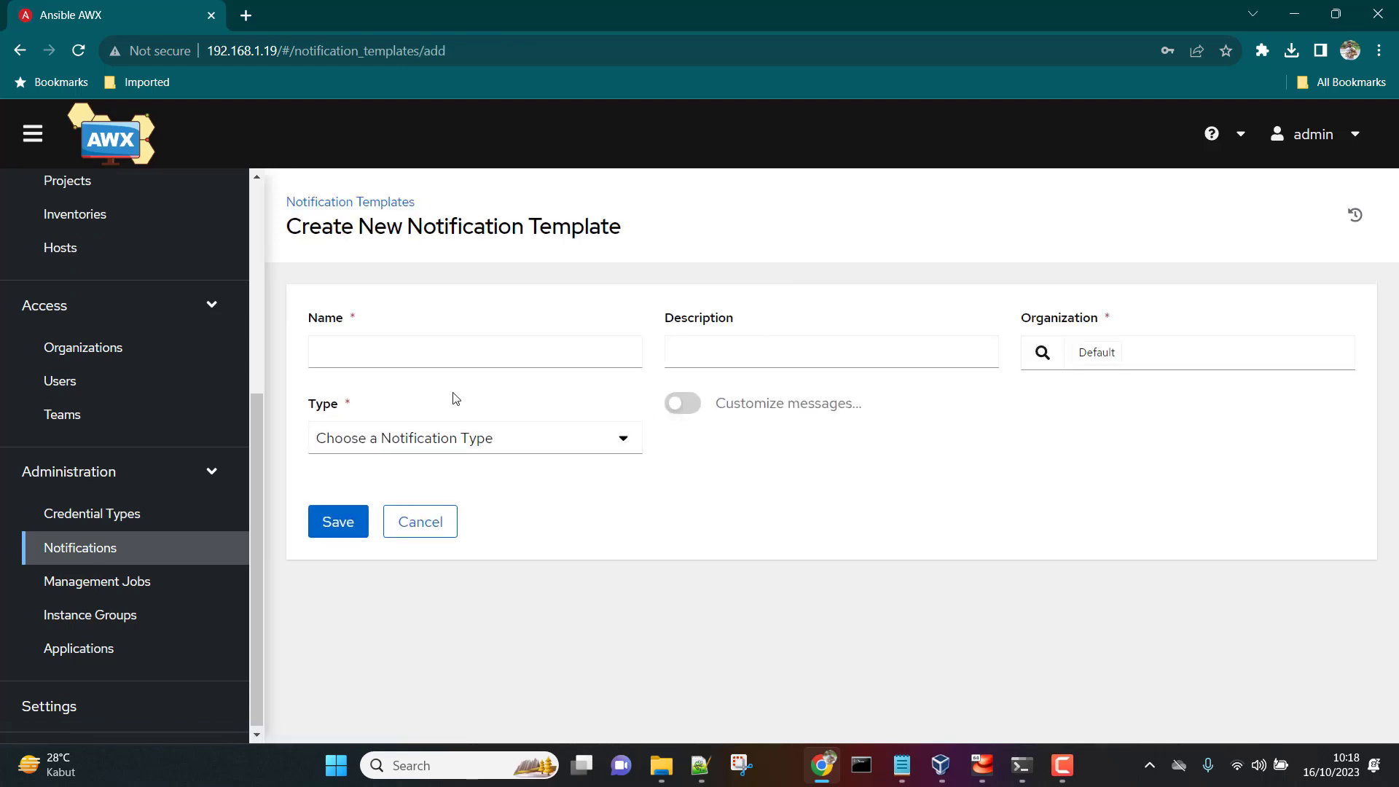
{"action": "left_click", "coordinate": [454, 357]}
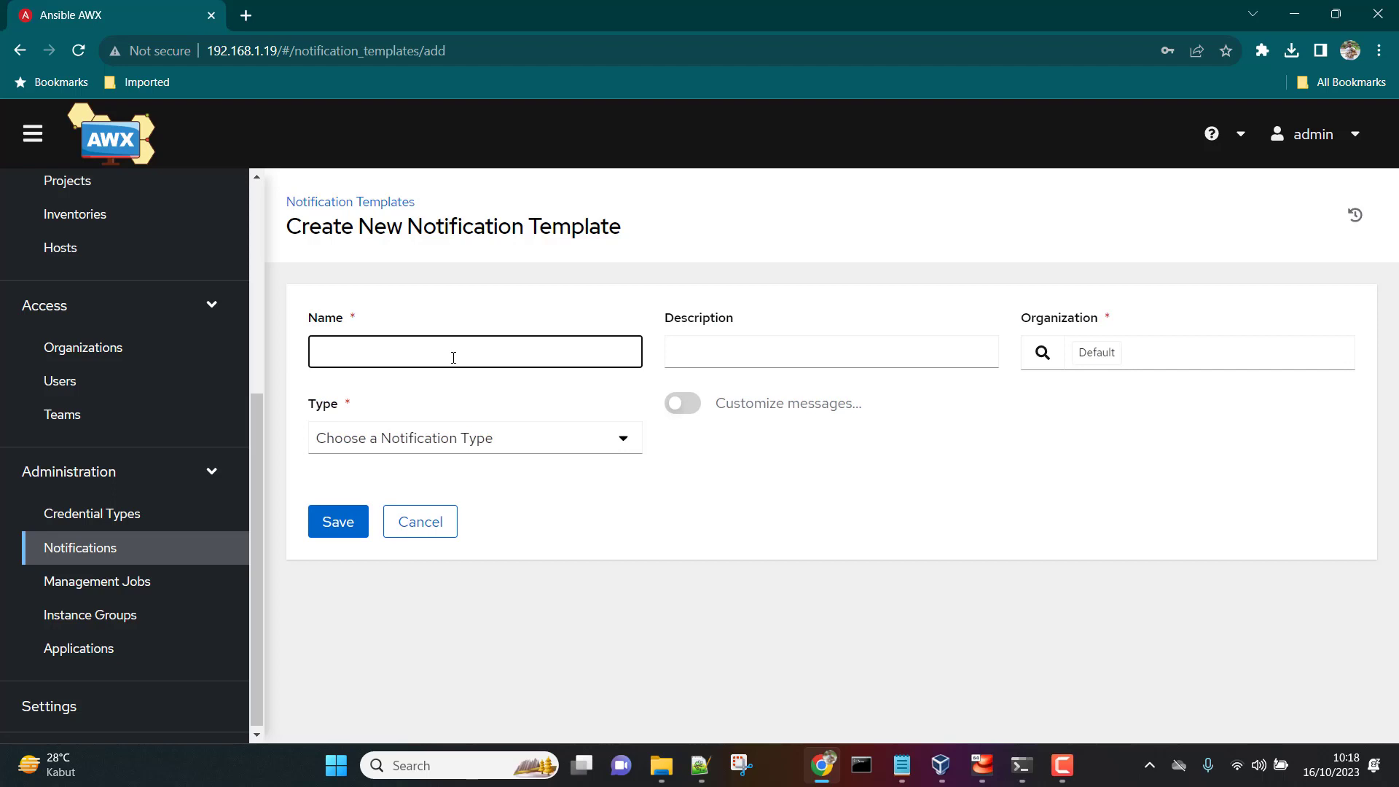
{"action": "type", "text": "send emails"}
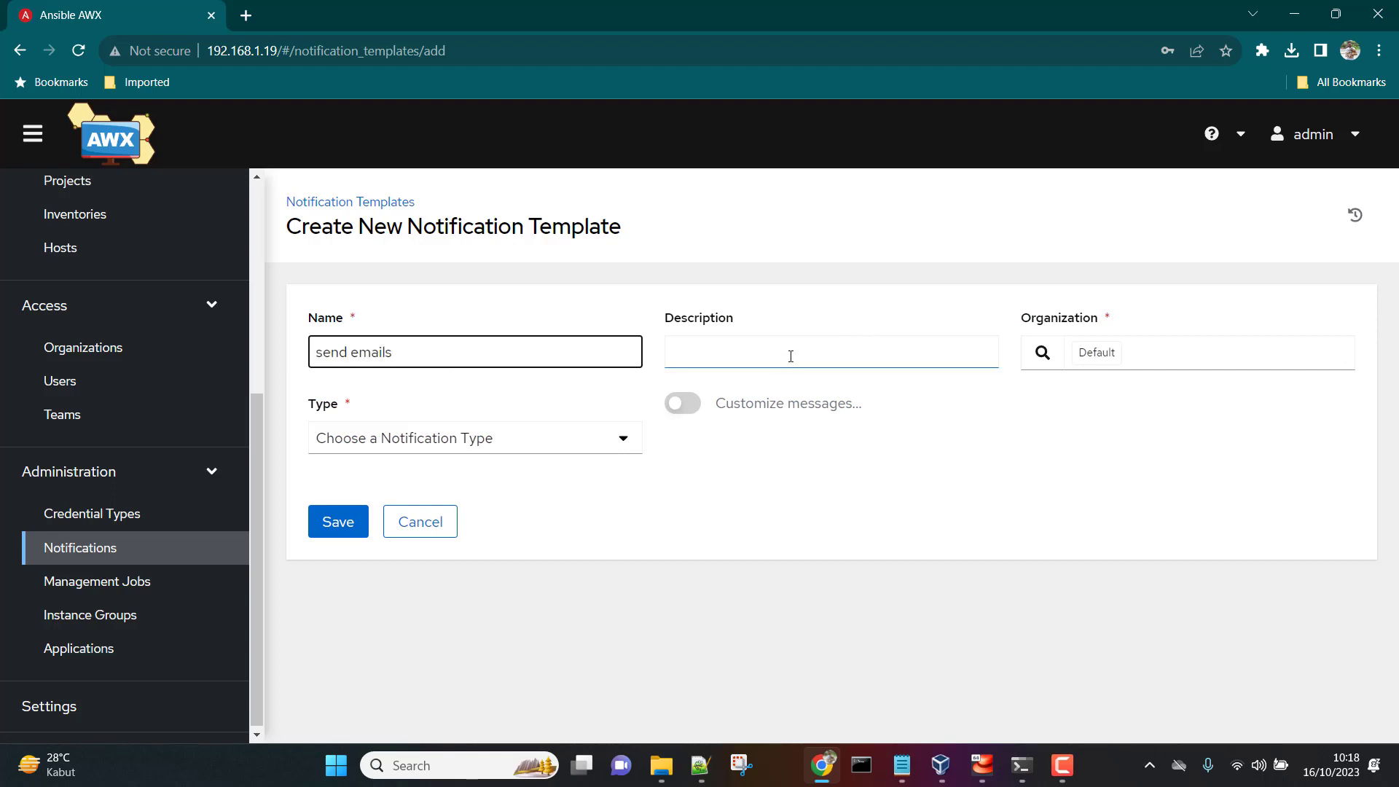
{"action": "left_click", "coordinate": [790, 357]}
{"action": "left_click", "coordinate": [466, 440]}
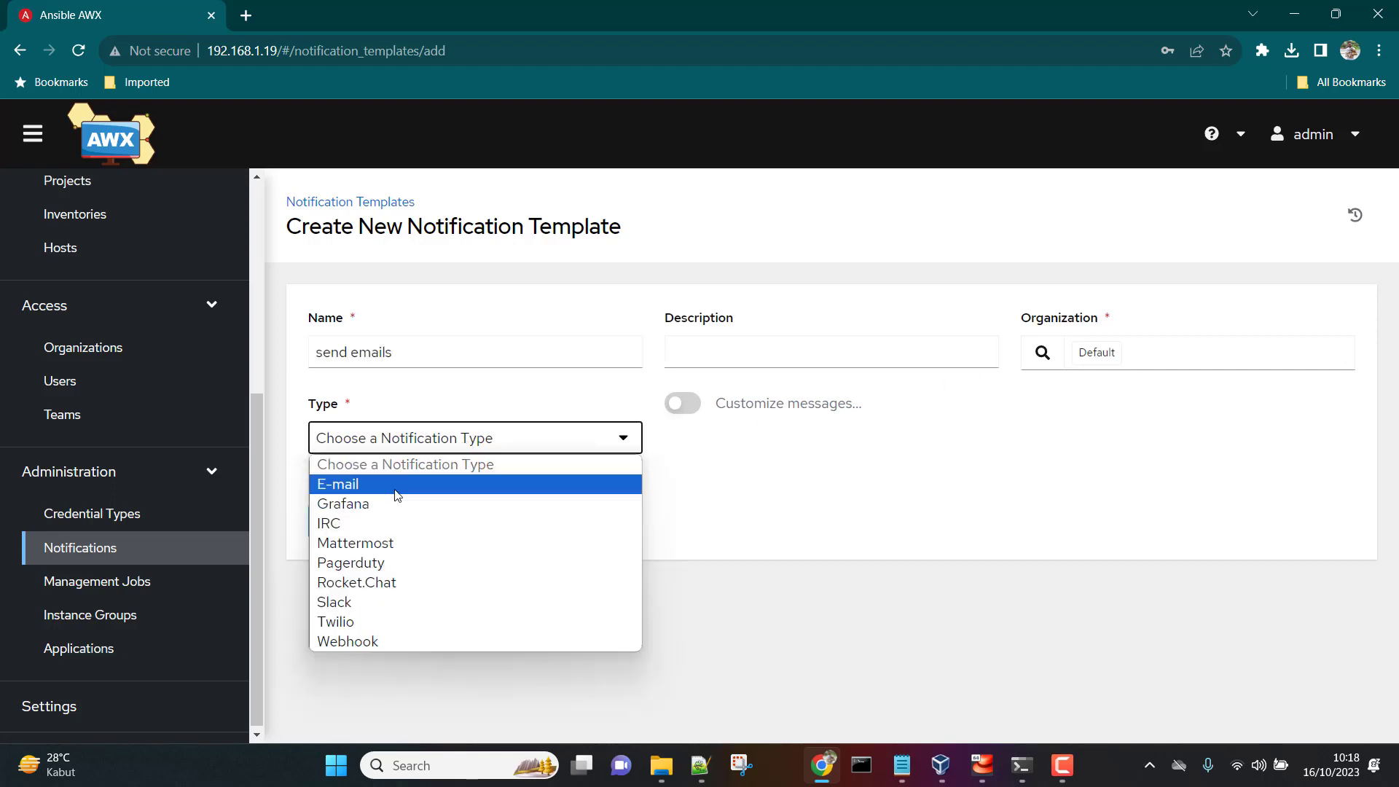
{"action": "left_click", "coordinate": [384, 488]}
Step: Copy the e-mail address from the SMTP details in Notepad++ and enter it as the notification template's username in AWX
{"action": "scroll", "coordinate": [547, 475], "scroll_direction": "down", "scroll_amount": 3}
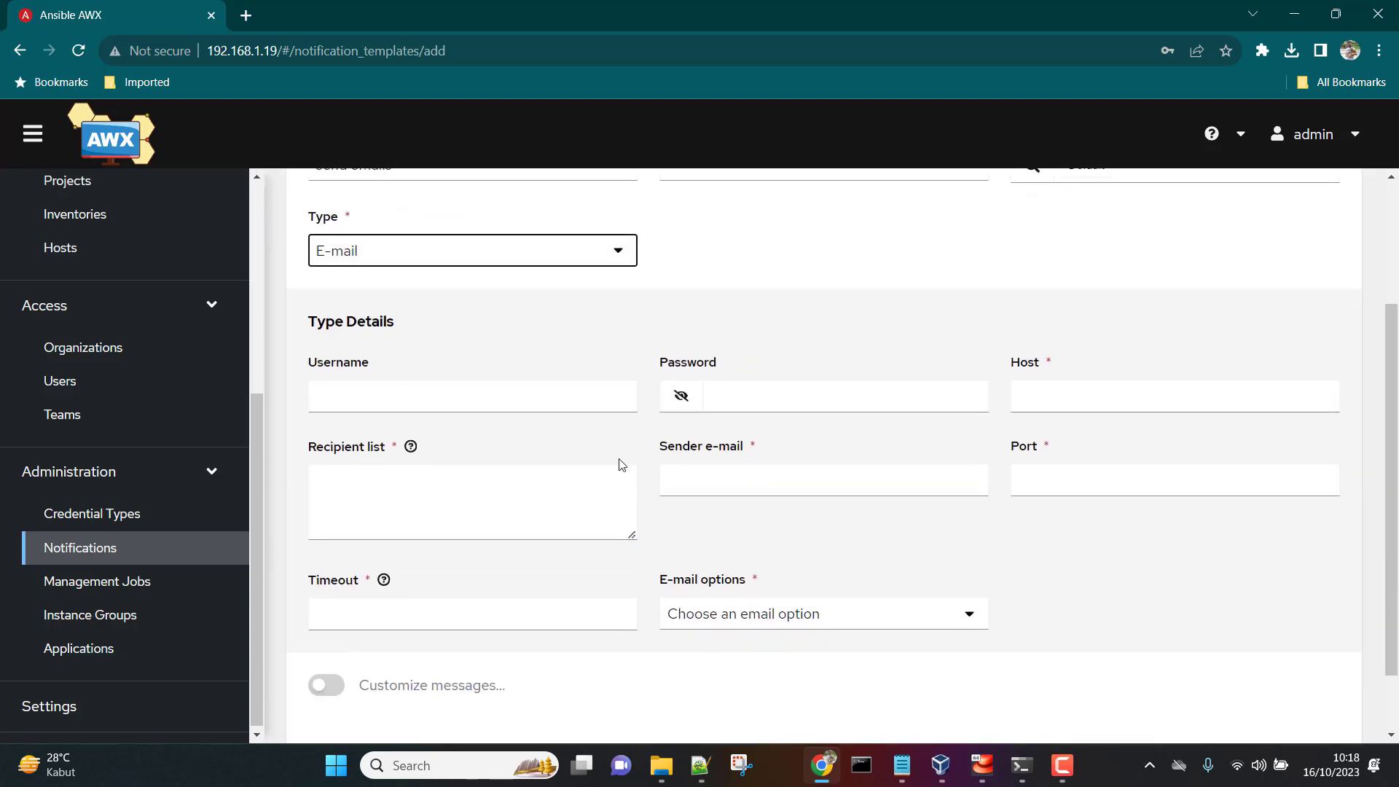
{"action": "scroll", "coordinate": [619, 462], "scroll_direction": "down", "scroll_amount": 1}
{"action": "scroll", "coordinate": [620, 461], "scroll_direction": "up", "scroll_amount": 1}
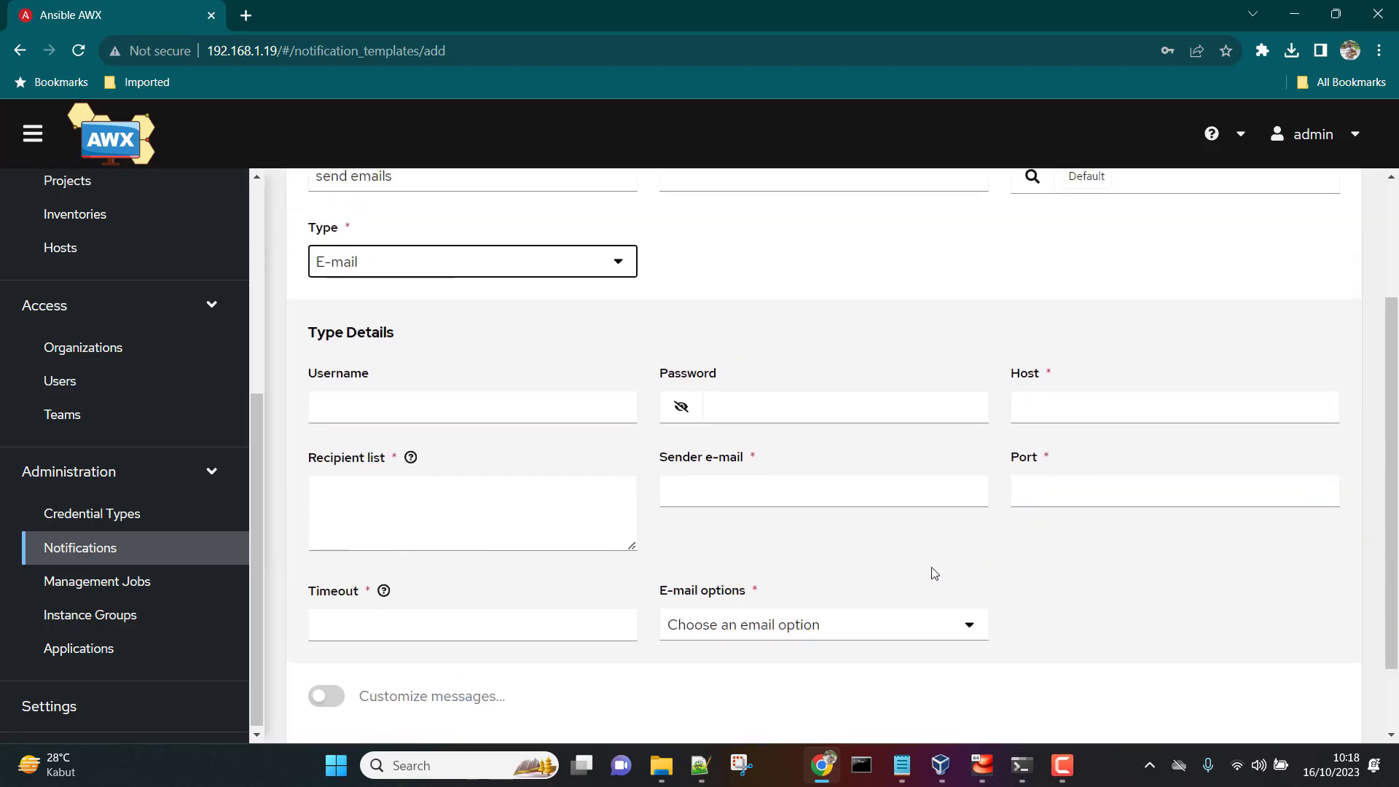
{"action": "left_click", "coordinate": [700, 765]}
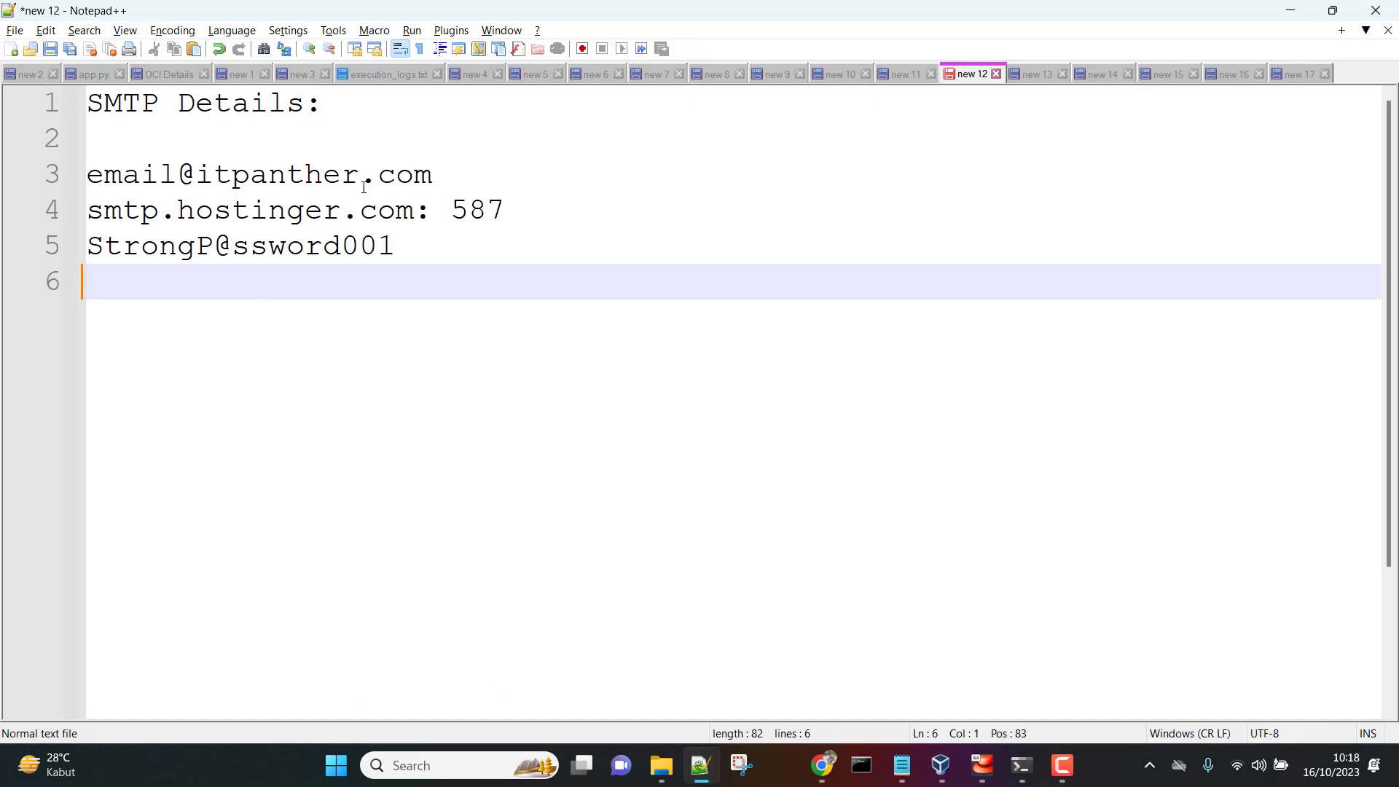
{"action": "left_click_drag", "start_coordinate": [435, 175], "coordinate": [86, 178]}
{"action": "key", "text": "ctrl+c"}
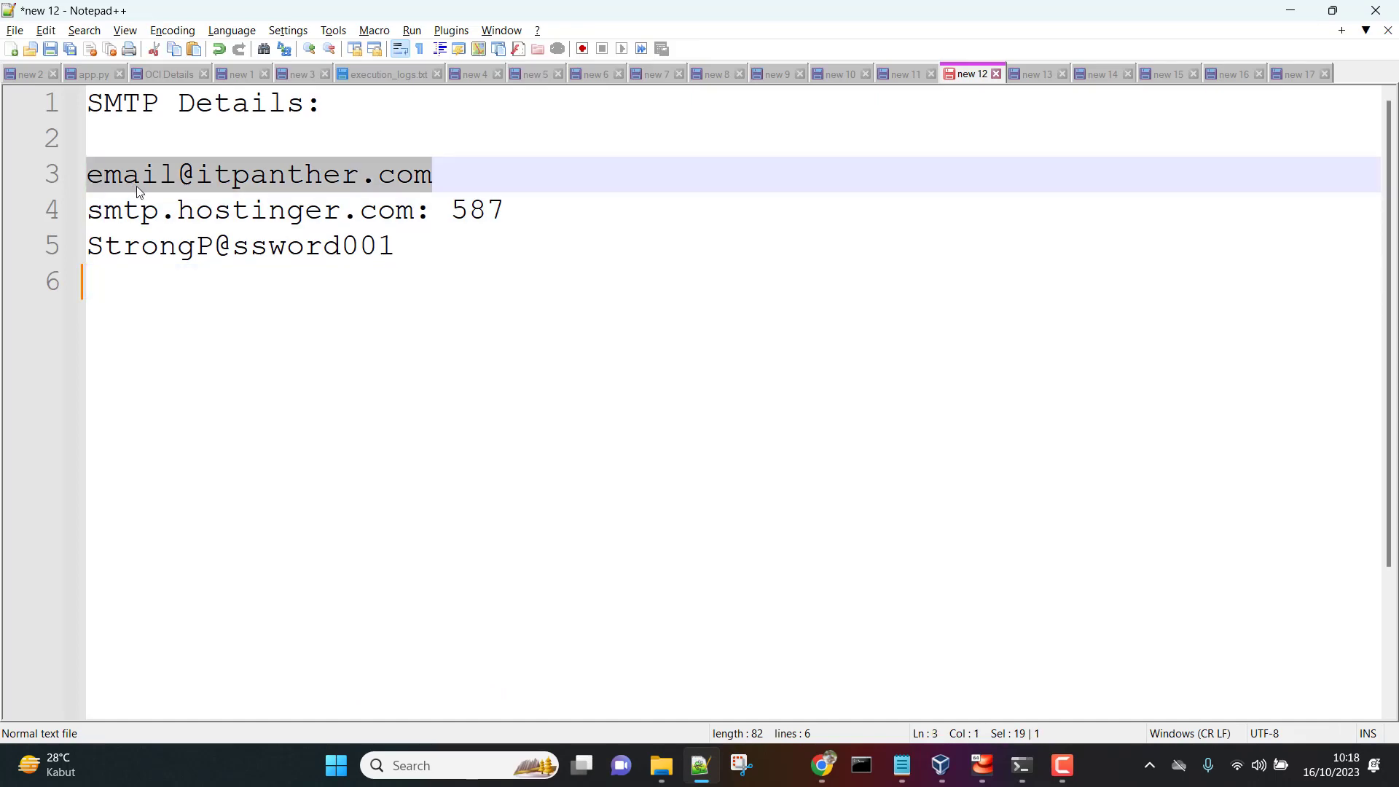
{"action": "key", "text": "alt+Tab"}
{"action": "left_click", "coordinate": [457, 411]}
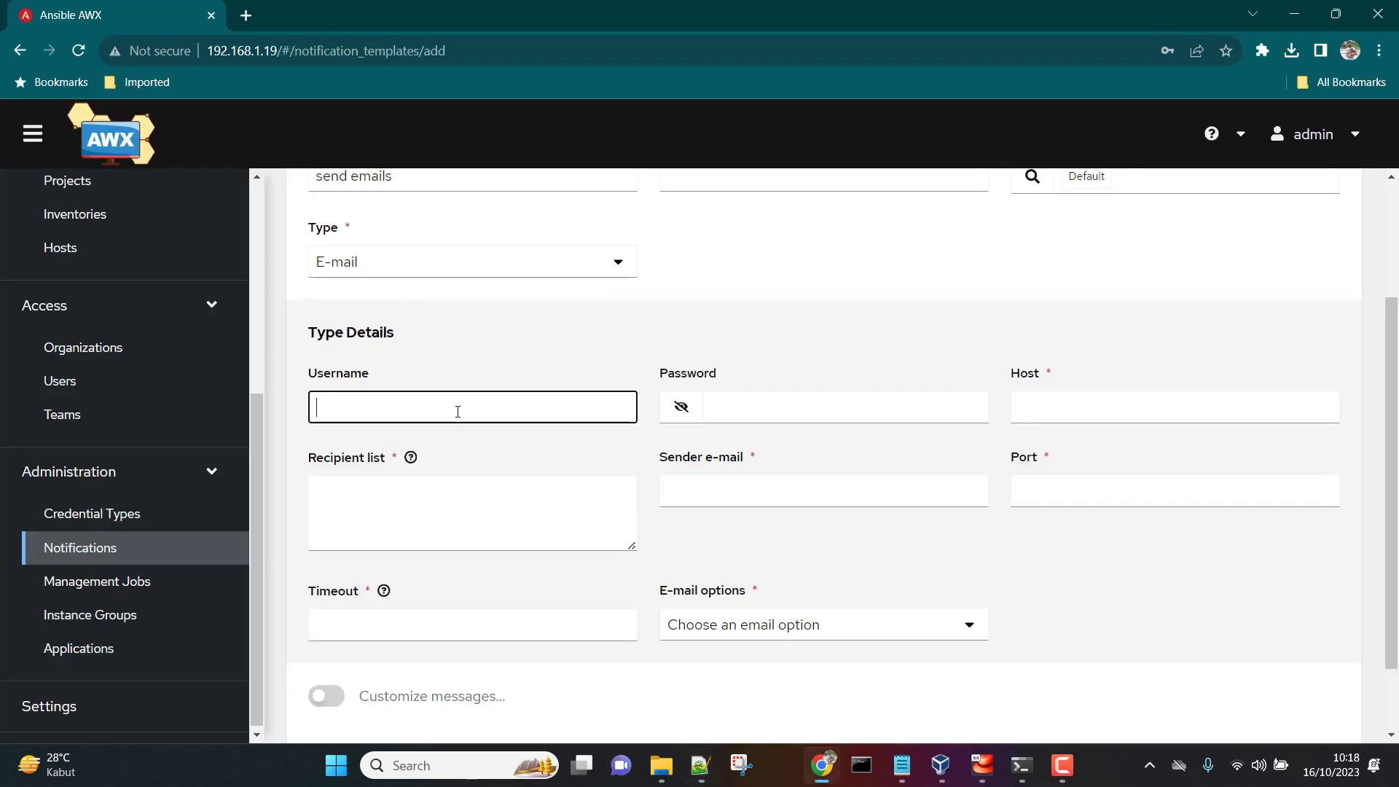
{"action": "key", "text": "ctrl+v"}
{"action": "key", "text": "alt+Tab"}
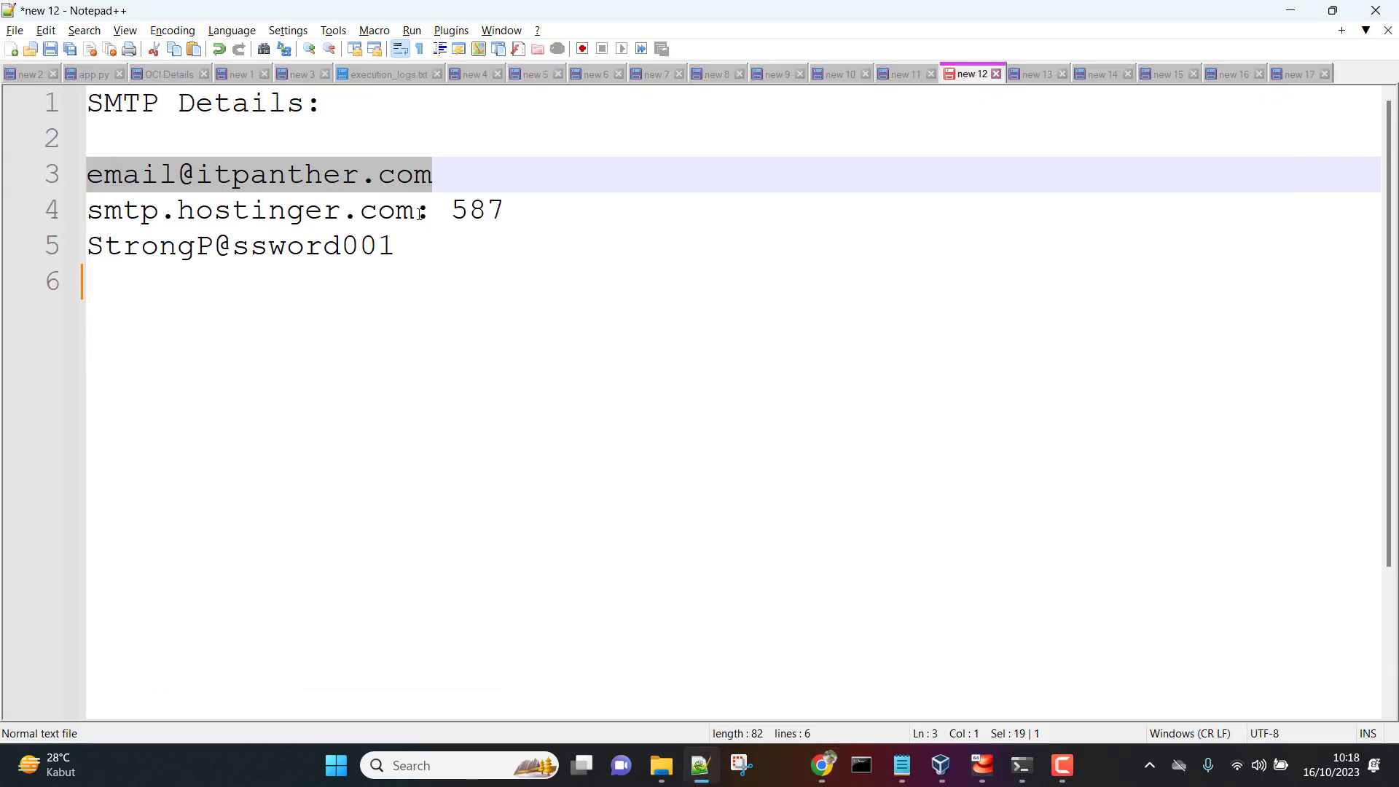
{"action": "left_click_drag", "start_coordinate": [414, 214], "coordinate": [86, 212]}
{"action": "key", "text": "ctrl+c"}
{"action": "key", "text": "alt+Tab"}
Step: Copy the SMTP account password from the Notepad++ notes into the template's Password field in AWX
{"action": "left_click", "coordinate": [786, 408]}
{"action": "left_click", "coordinate": [786, 408]}
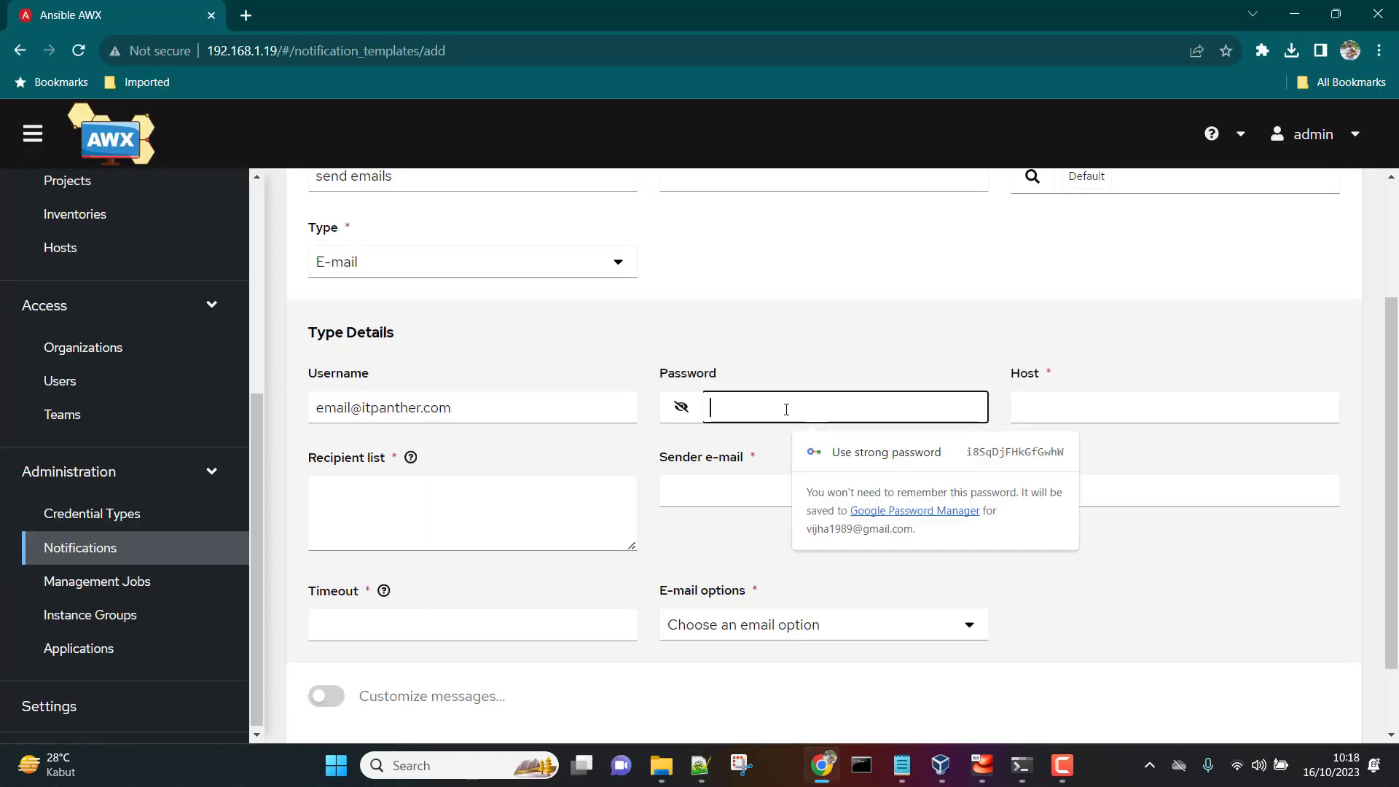
{"action": "key", "text": "alt+Tab"}
{"action": "left_click_drag", "start_coordinate": [422, 251], "coordinate": [90, 246]}
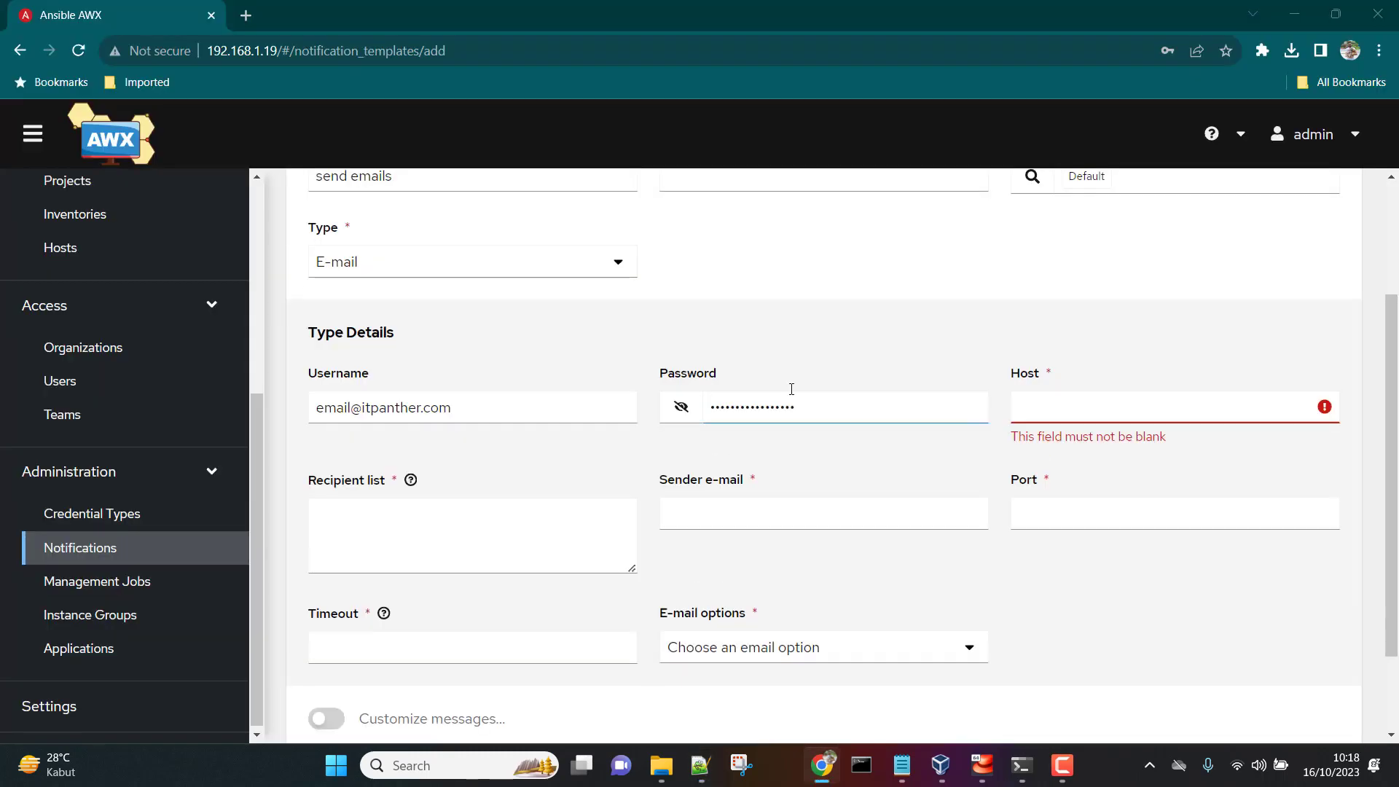
Step: Copy smtp.hostinger.com from the Notepad++ notes into the template's Host field in AWX
{"action": "key", "text": "alt+Tab"}
{"action": "left_click_drag", "start_coordinate": [412, 211], "coordinate": [93, 211]}
{"action": "key", "text": "alt+Tab"}
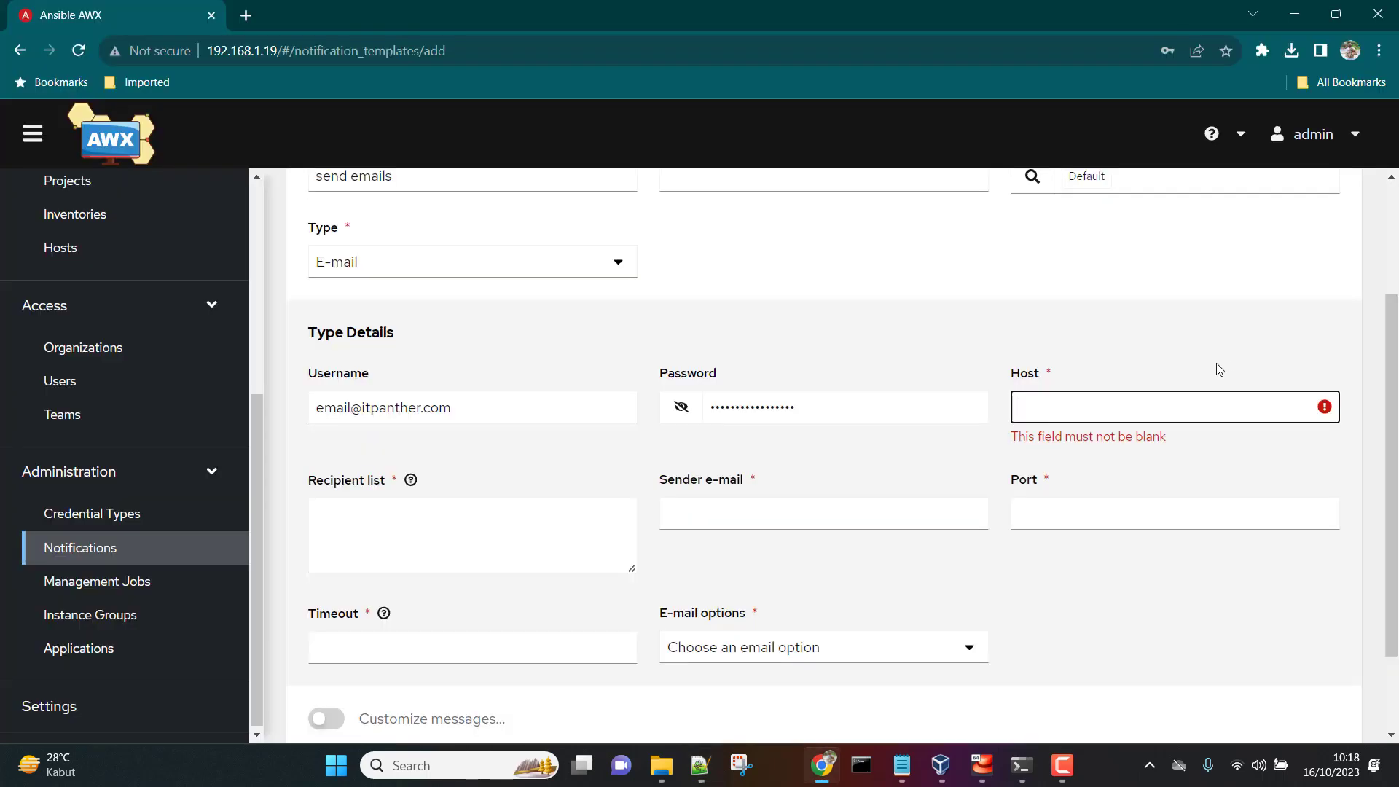
{"action": "key", "text": "ctrl+v"}
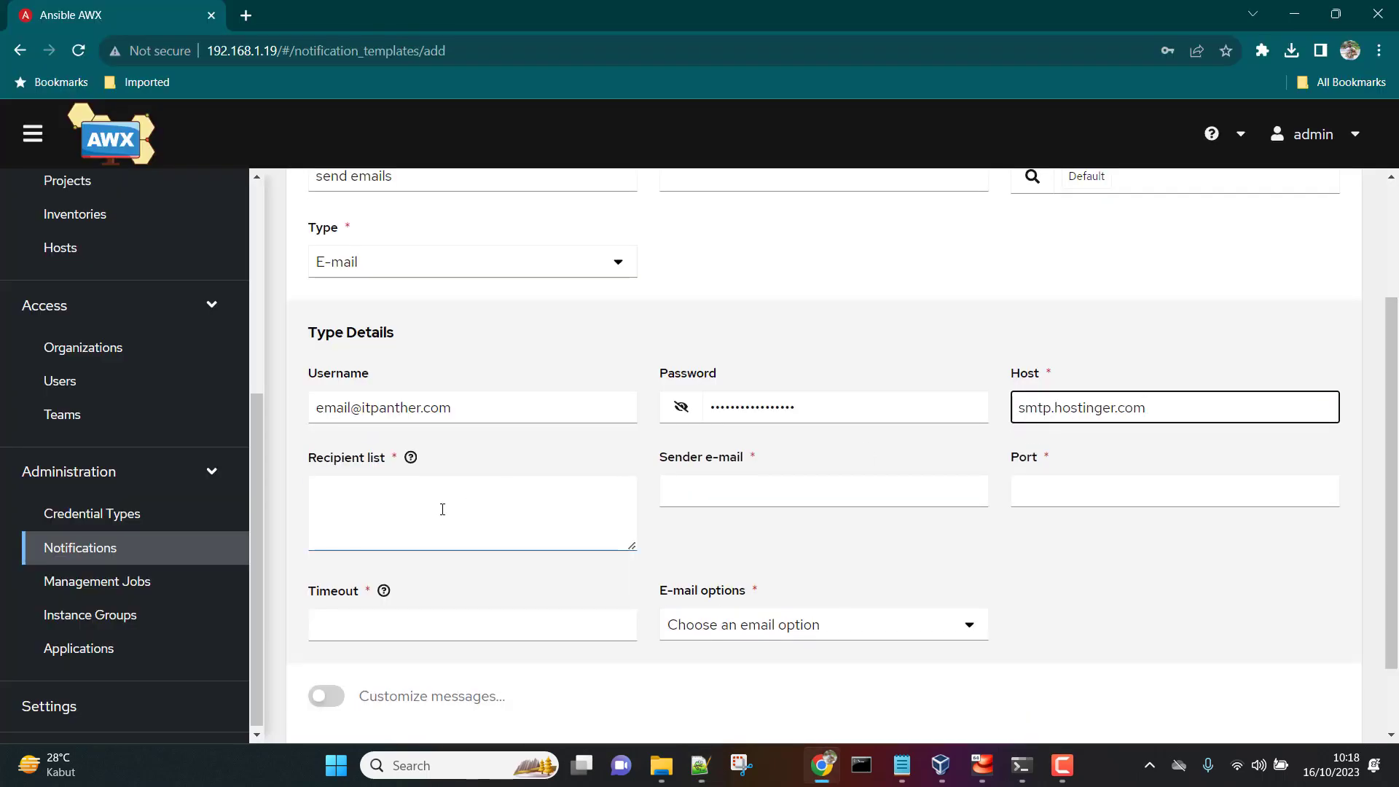
Step: Fill in the recipient's e-mail address, reuse the username address as the sender e-mail, and set the port to 587
{"action": "left_click", "coordinate": [442, 509]}
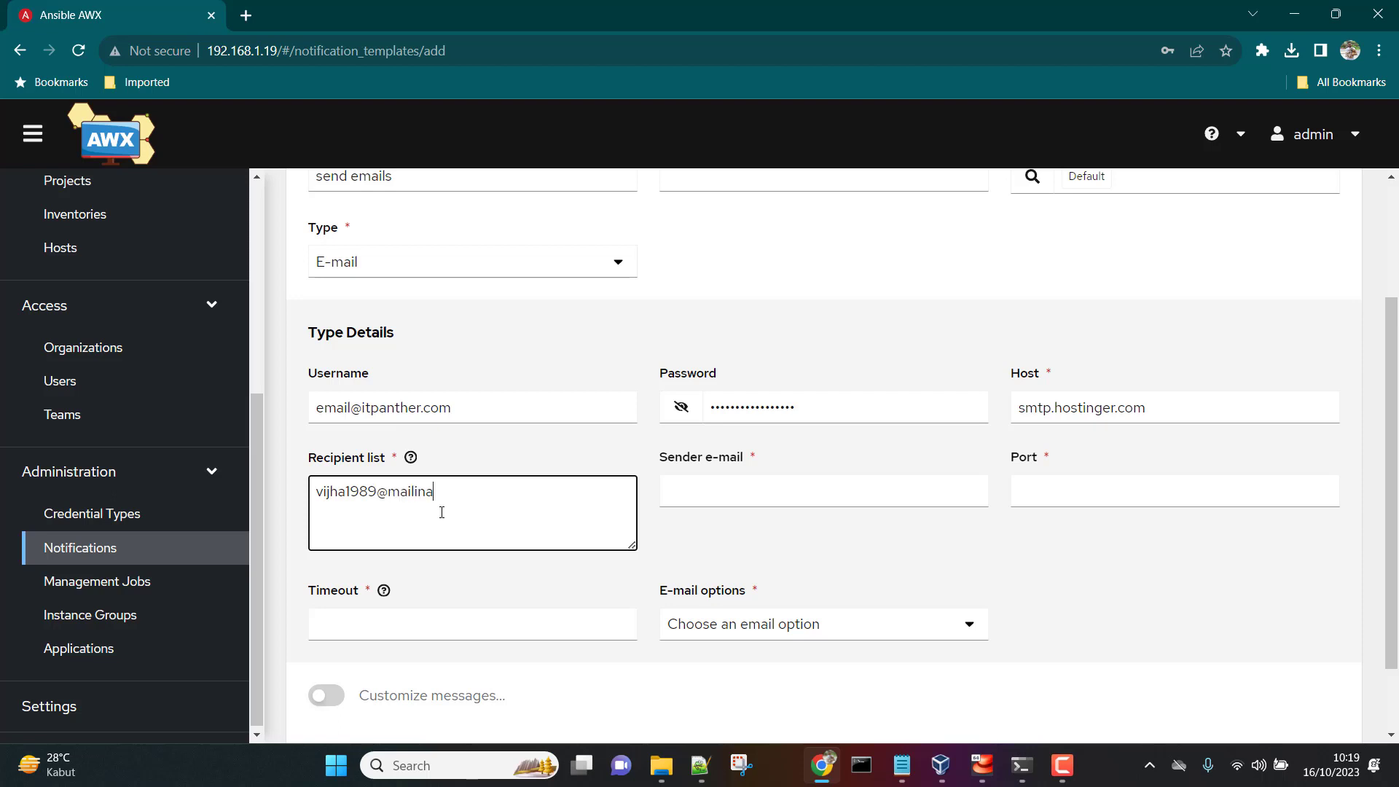
{"action": "type", "text": "tor.com"}
{"action": "left_click", "coordinate": [746, 490]}
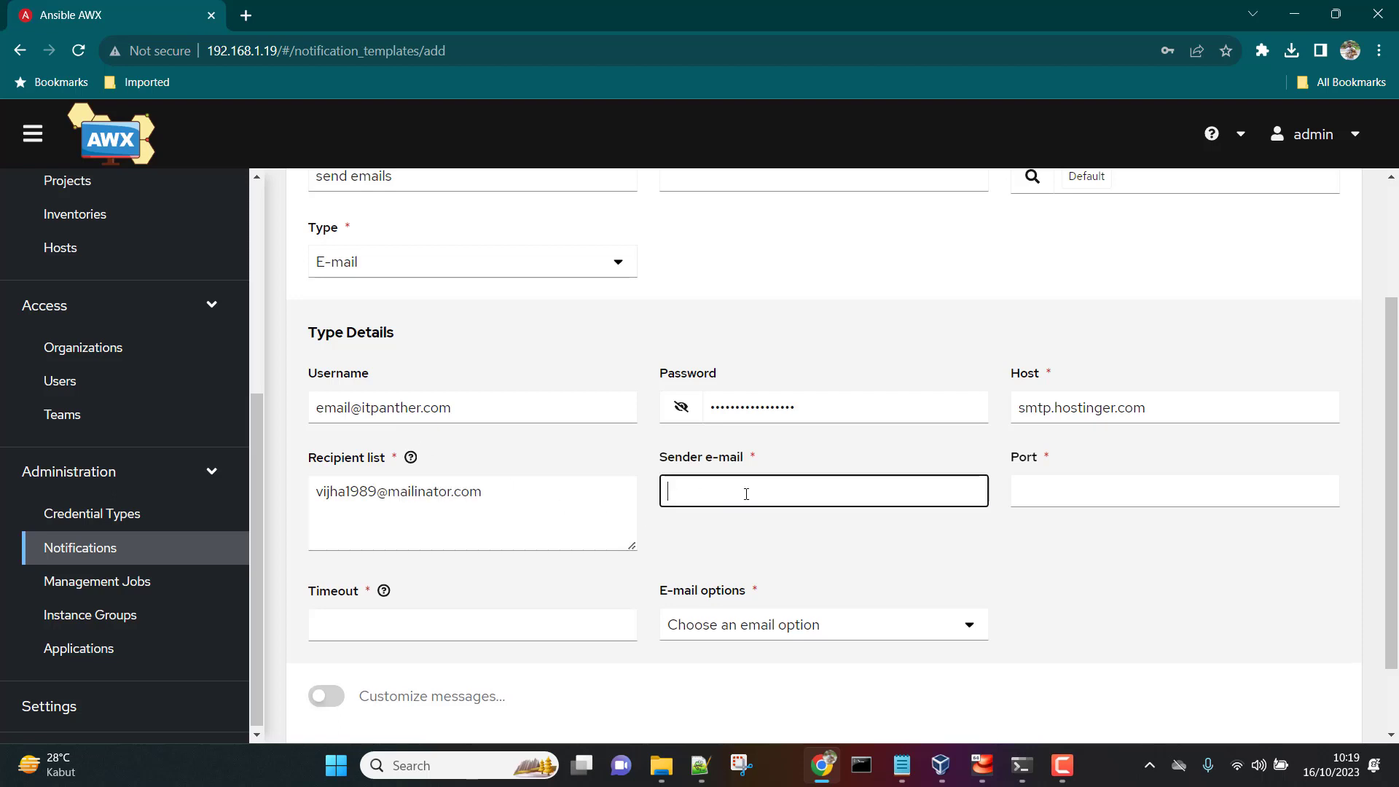
{"action": "triple_click", "coordinate": [490, 409]}
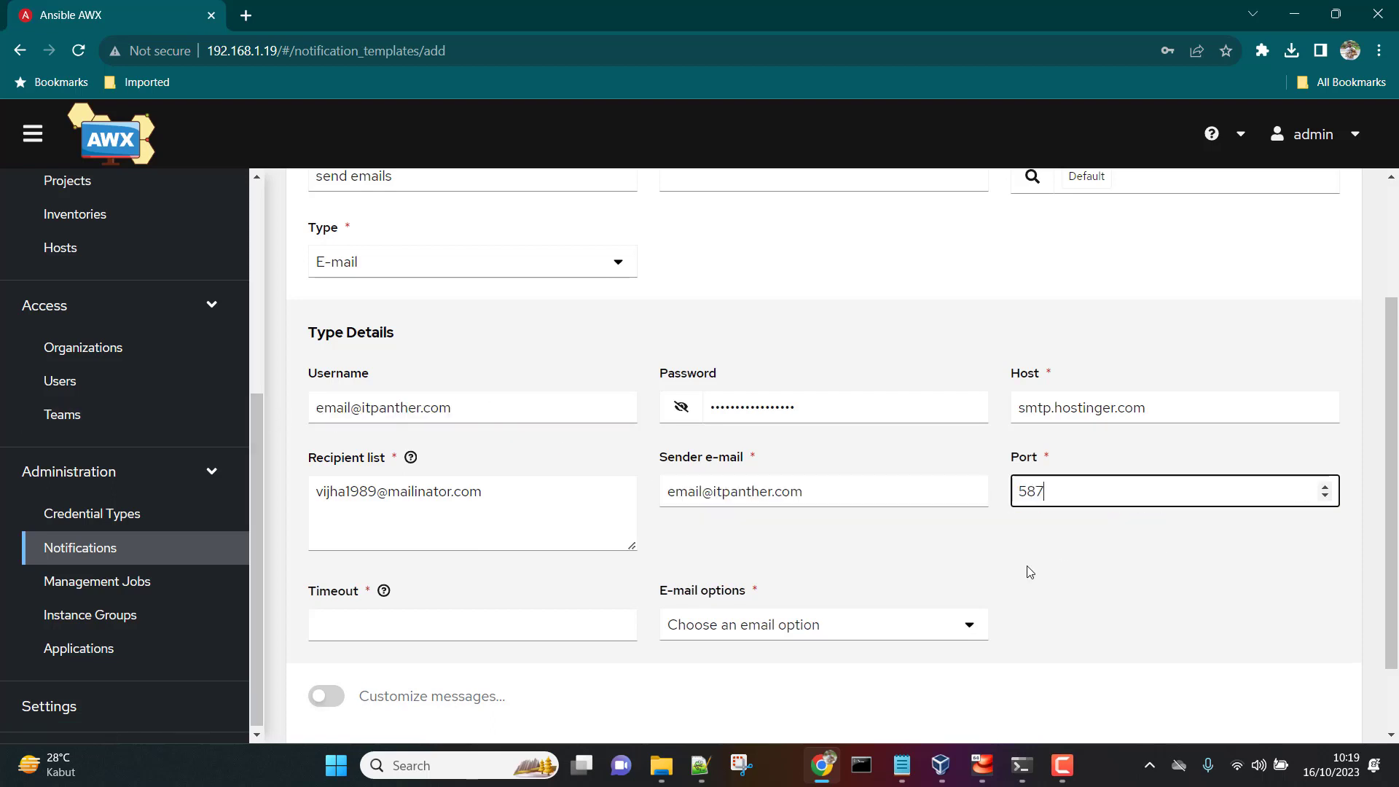
Step: Check the allowed timeout range in the field's help and set the timeout to 60 seconds
{"action": "scroll", "coordinate": [838, 593], "scroll_direction": "down", "scroll_amount": 2}
{"action": "left_click", "coordinate": [529, 536]}
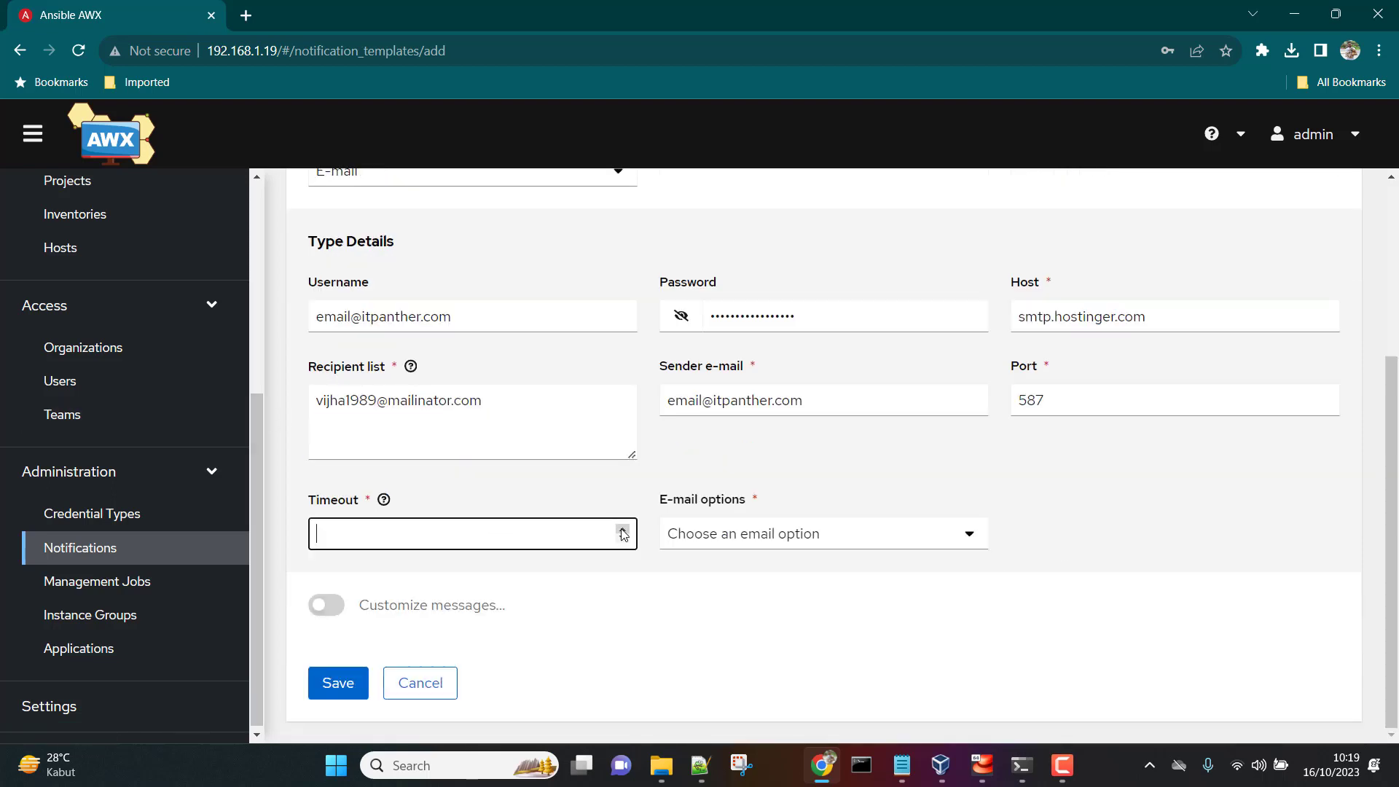
{"action": "left_click", "coordinate": [384, 500]}
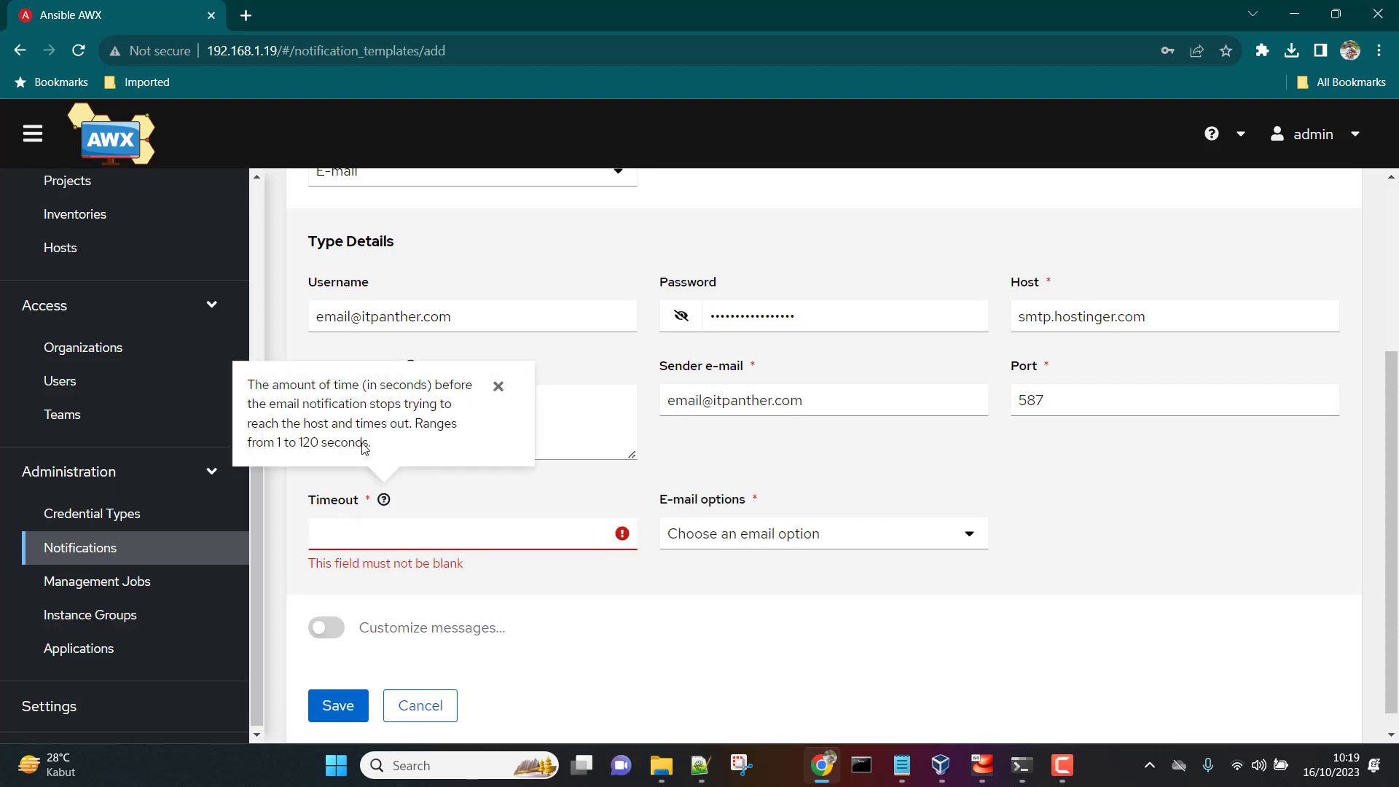
{"action": "left_click_drag", "start_coordinate": [280, 442], "coordinate": [471, 470]}
{"action": "left_click", "coordinate": [457, 537]}
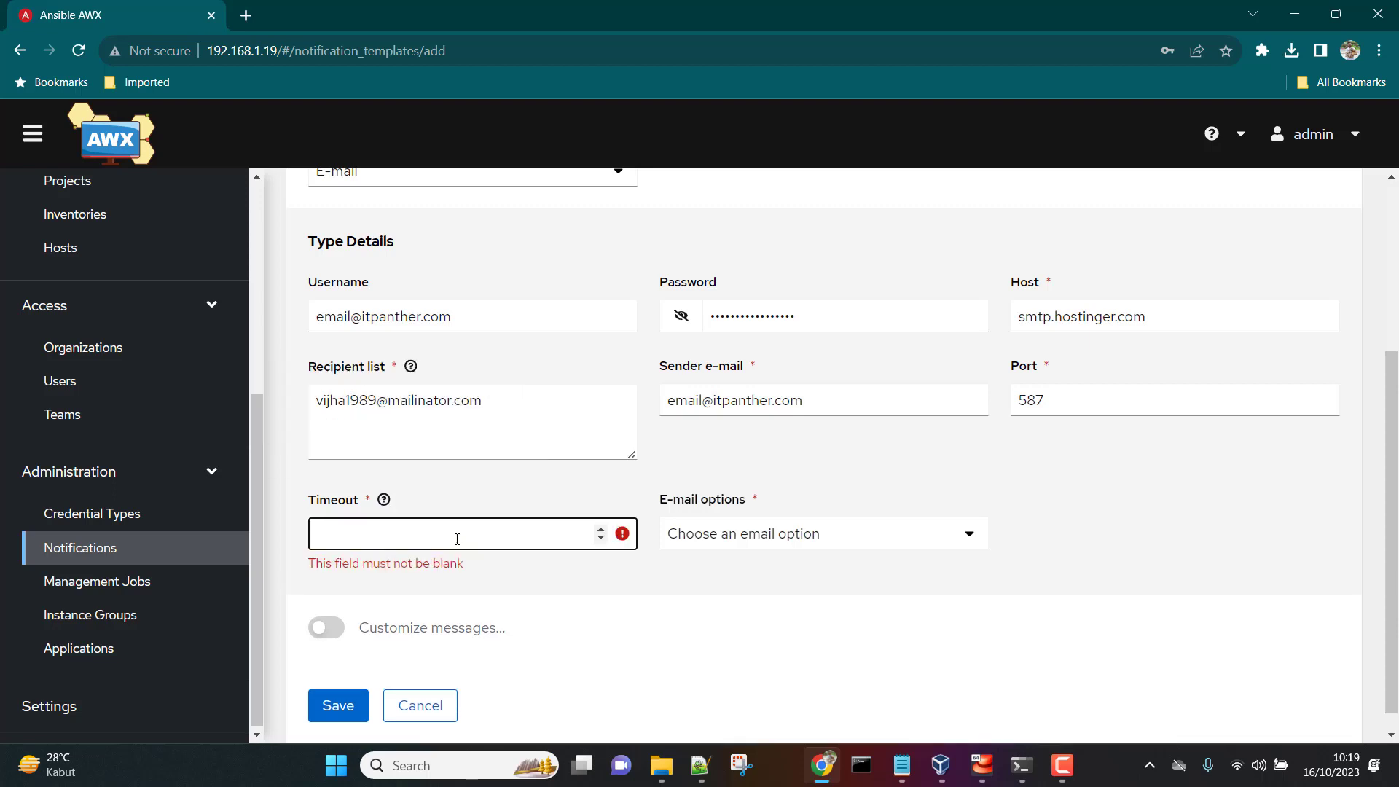
{"action": "type", "text": "60"}
Step: Set the e-mail options of the notification template to Use TLS
{"action": "left_click", "coordinate": [846, 535]}
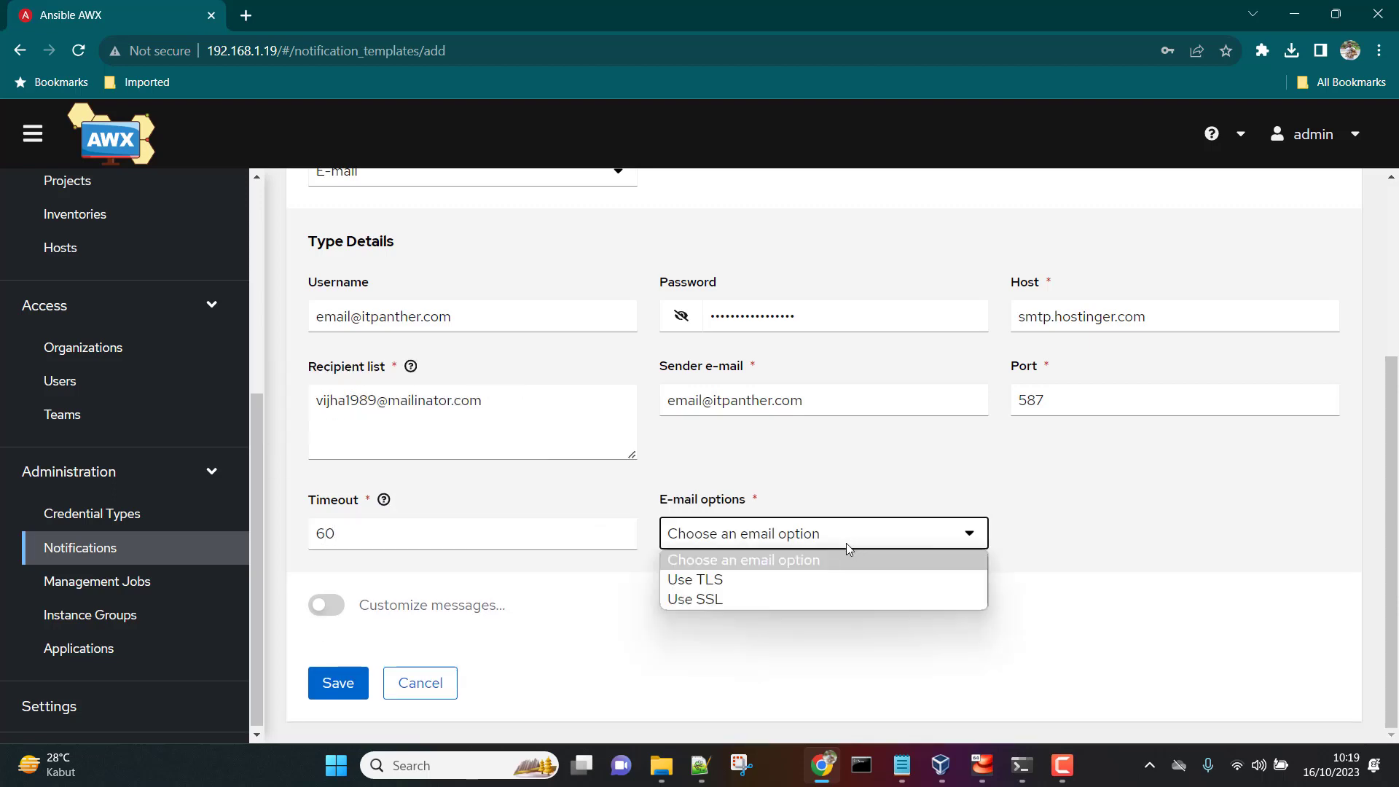
{"action": "left_click", "coordinate": [743, 577]}
{"action": "left_click", "coordinate": [756, 541]}
{"action": "left_click", "coordinate": [742, 587]}
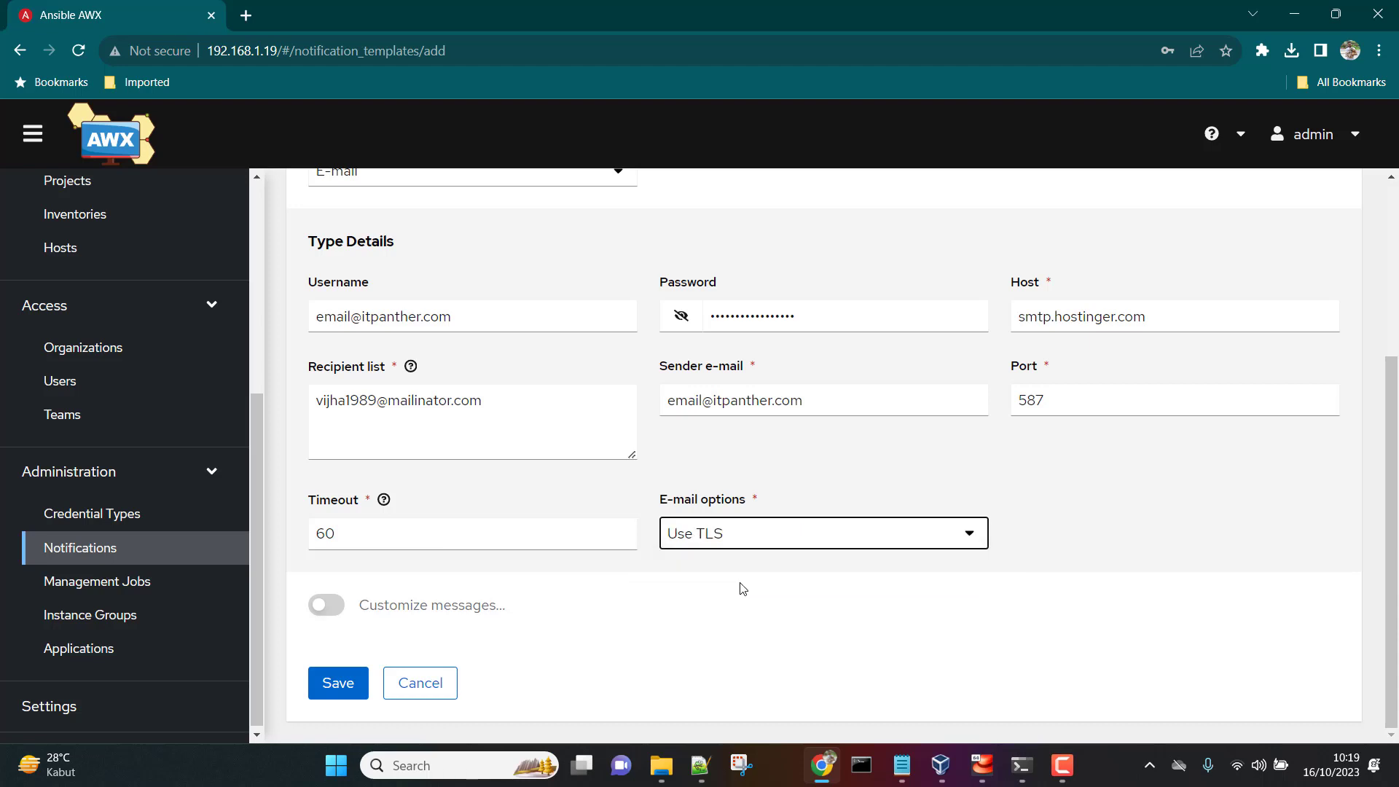
{"action": "left_click", "coordinate": [771, 456]}
{"action": "left_click", "coordinate": [619, 527]}
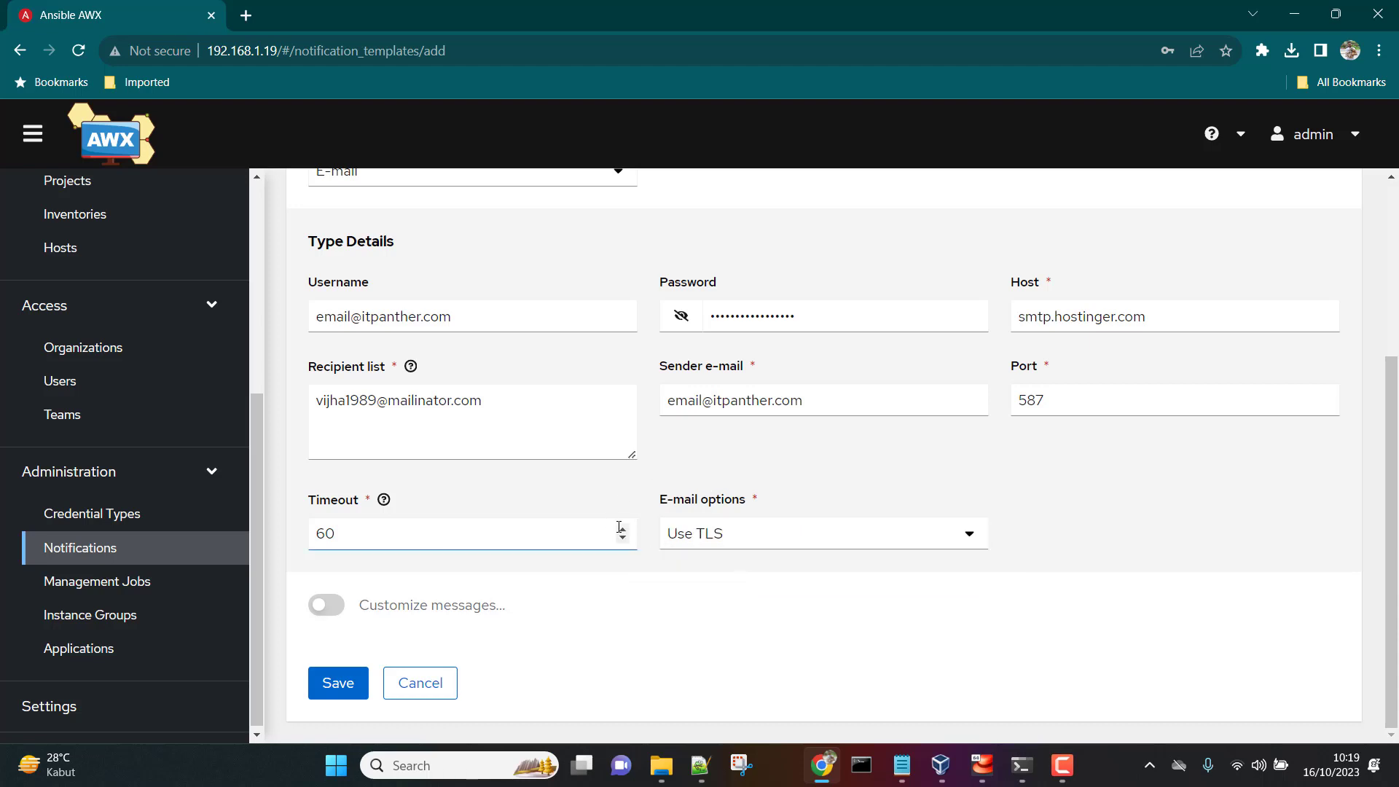
Step: Review the completed SMTP settings and save the "send emails" notification template
{"action": "scroll", "coordinate": [468, 352], "scroll_direction": "up", "scroll_amount": 3}
{"action": "scroll", "coordinate": [677, 436], "scroll_direction": "down", "scroll_amount": 2}
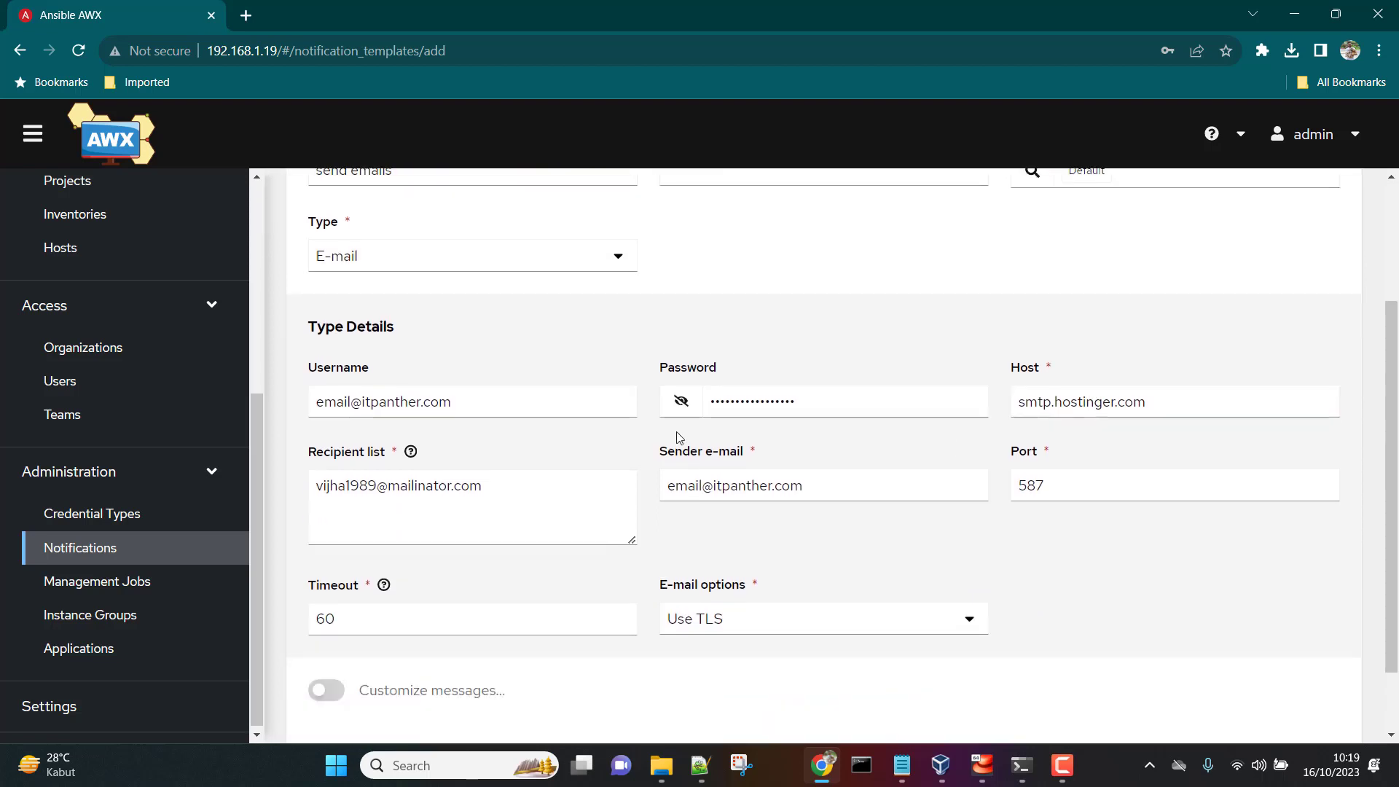
{"action": "scroll", "coordinate": [593, 583], "scroll_direction": "down", "scroll_amount": 2}
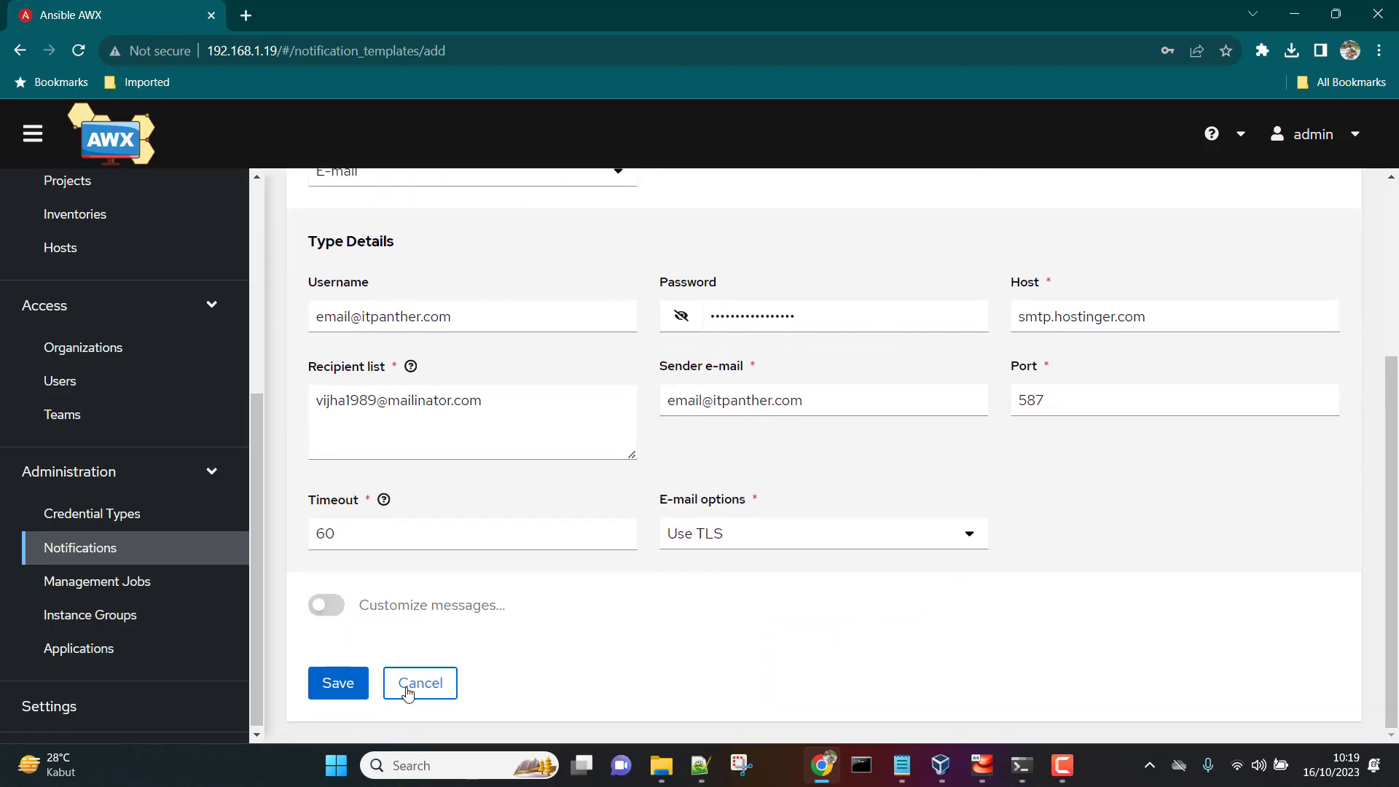
{"action": "left_click", "coordinate": [328, 682]}
{"action": "left_click", "coordinate": [1228, 82]}
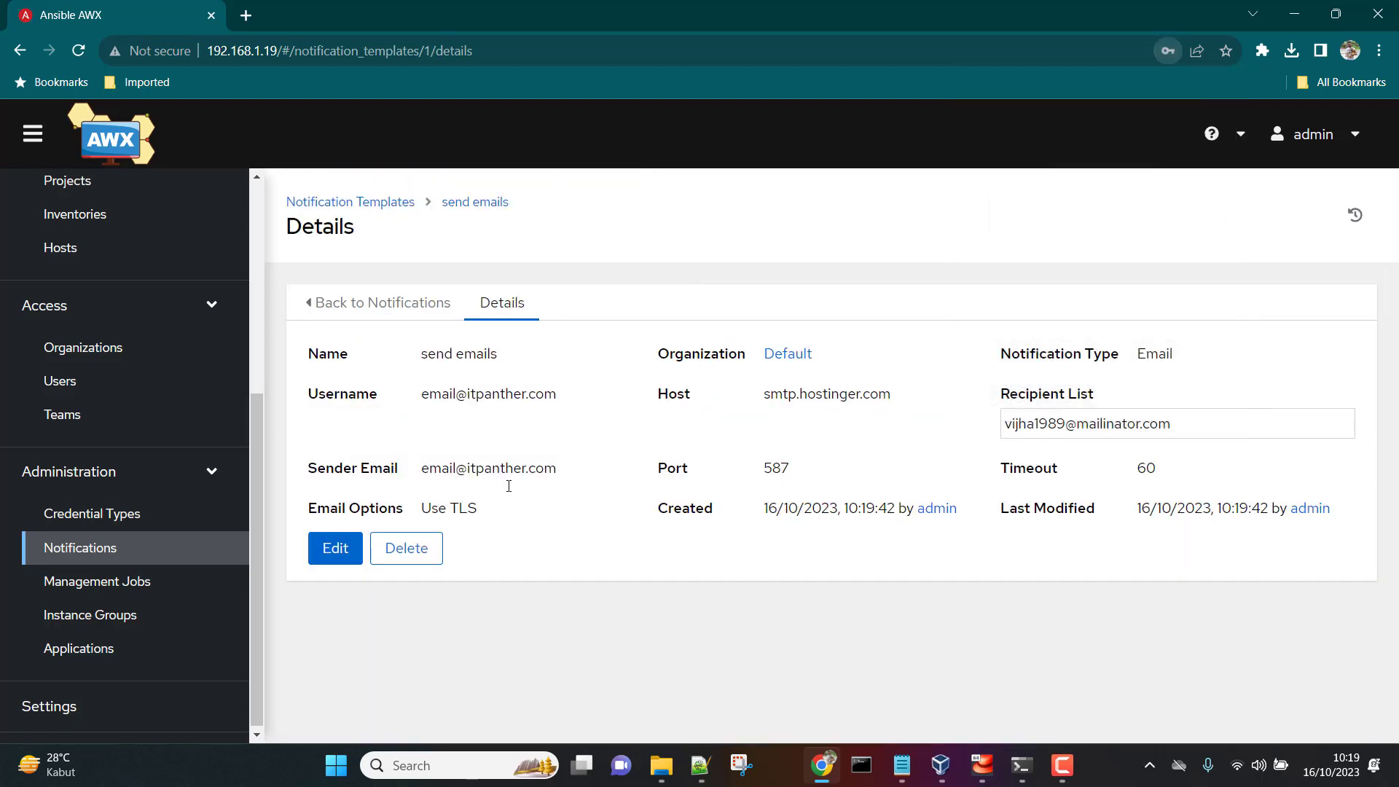
Step: Open mailinator.com in a new browser tab
{"action": "left_click", "coordinate": [252, 21]}
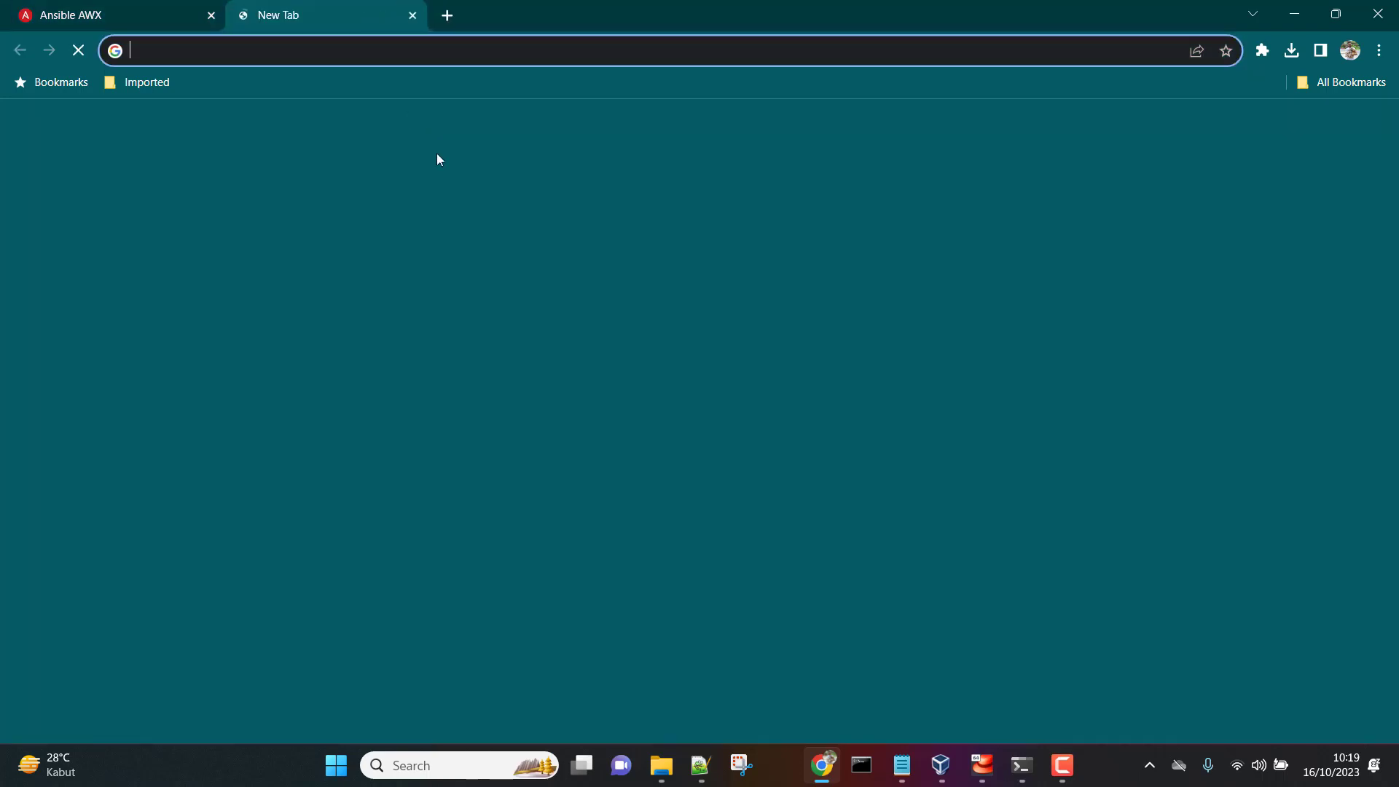
{"action": "type", "text": "maili"}
{"action": "key", "text": "Return"}
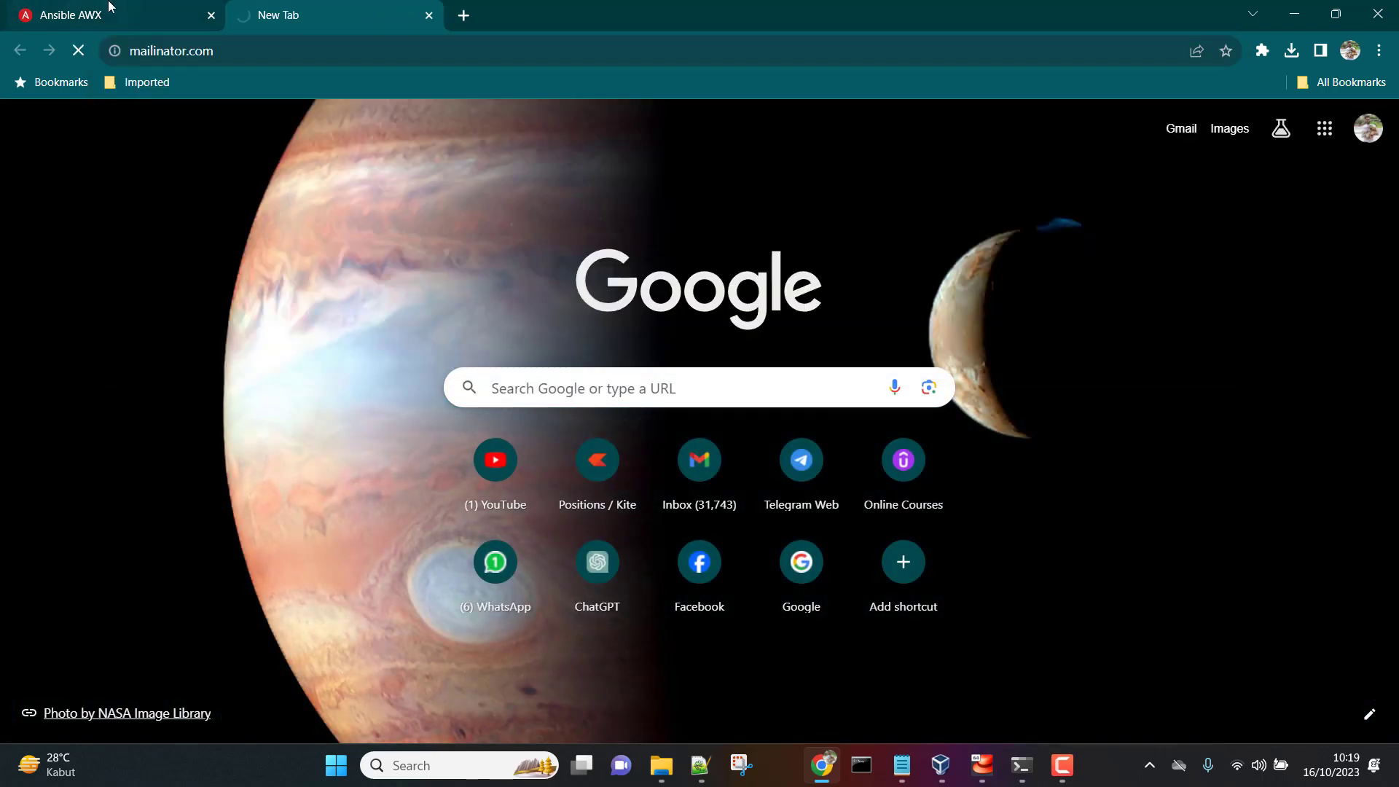
Step: Copy the mailbox name from the AWX template's recipient address and open that public inbox in Mailinator
{"action": "left_click", "coordinate": [55, 8]}
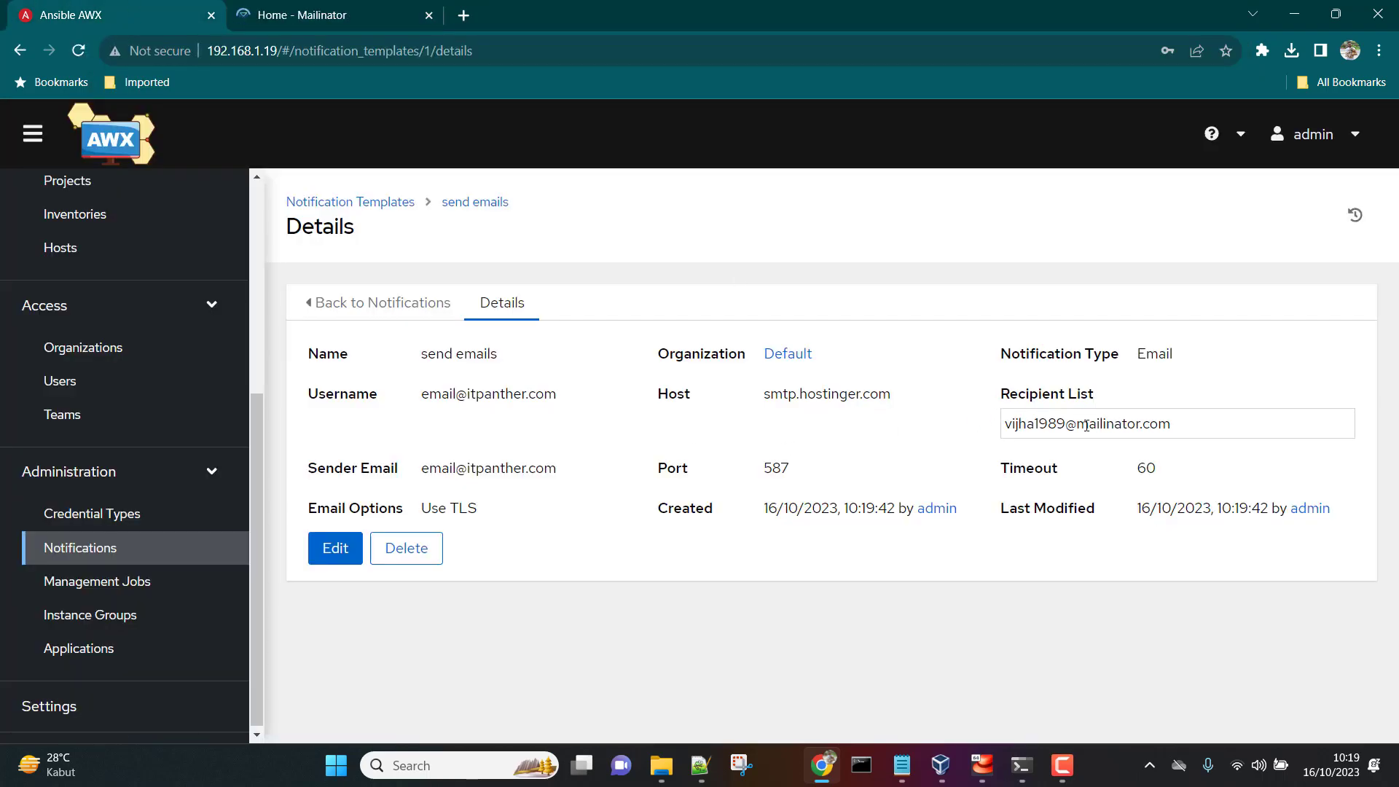
{"action": "left_click_drag", "start_coordinate": [1054, 427], "coordinate": [983, 438]}
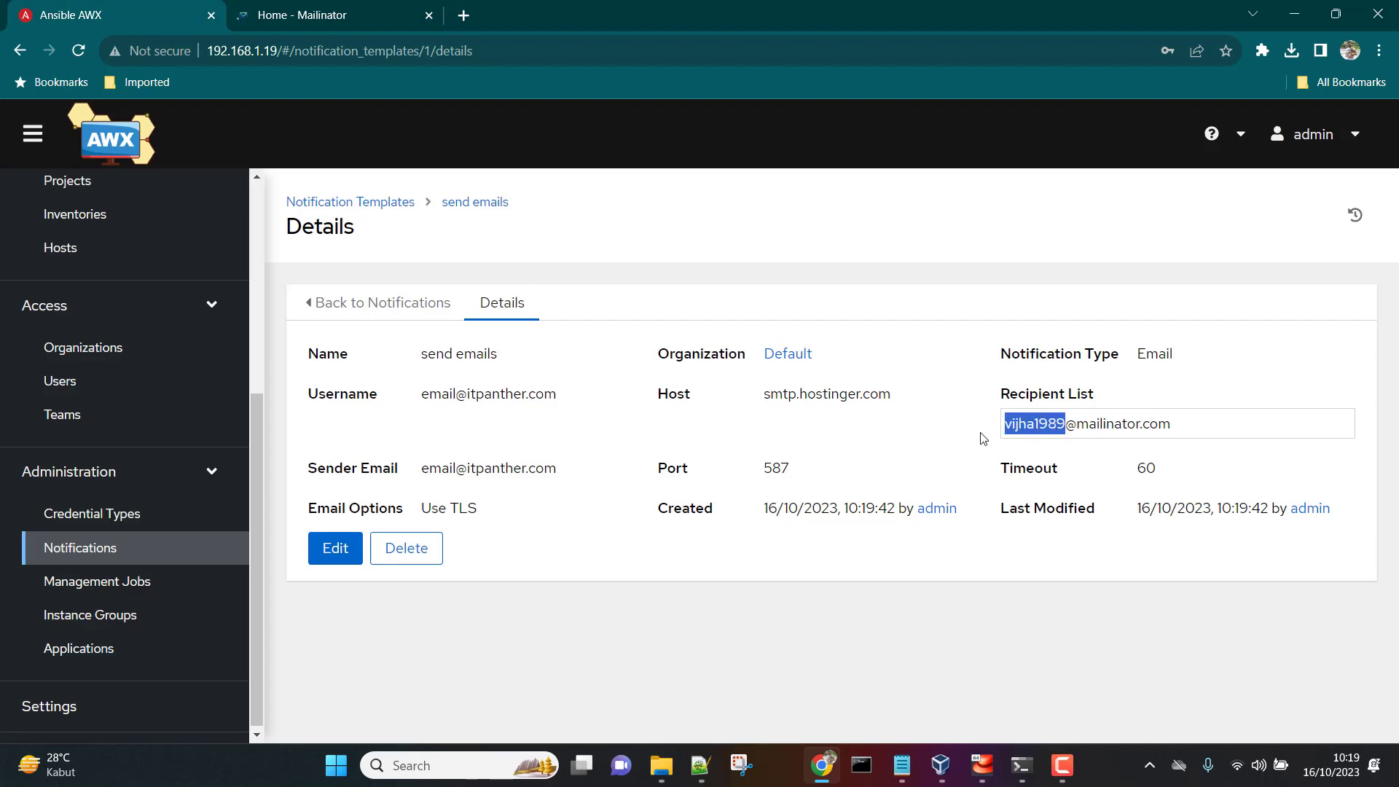
{"action": "key", "text": "ctrl+c"}
{"action": "left_click", "coordinate": [327, 14]}
{"action": "left_click", "coordinate": [284, 120]}
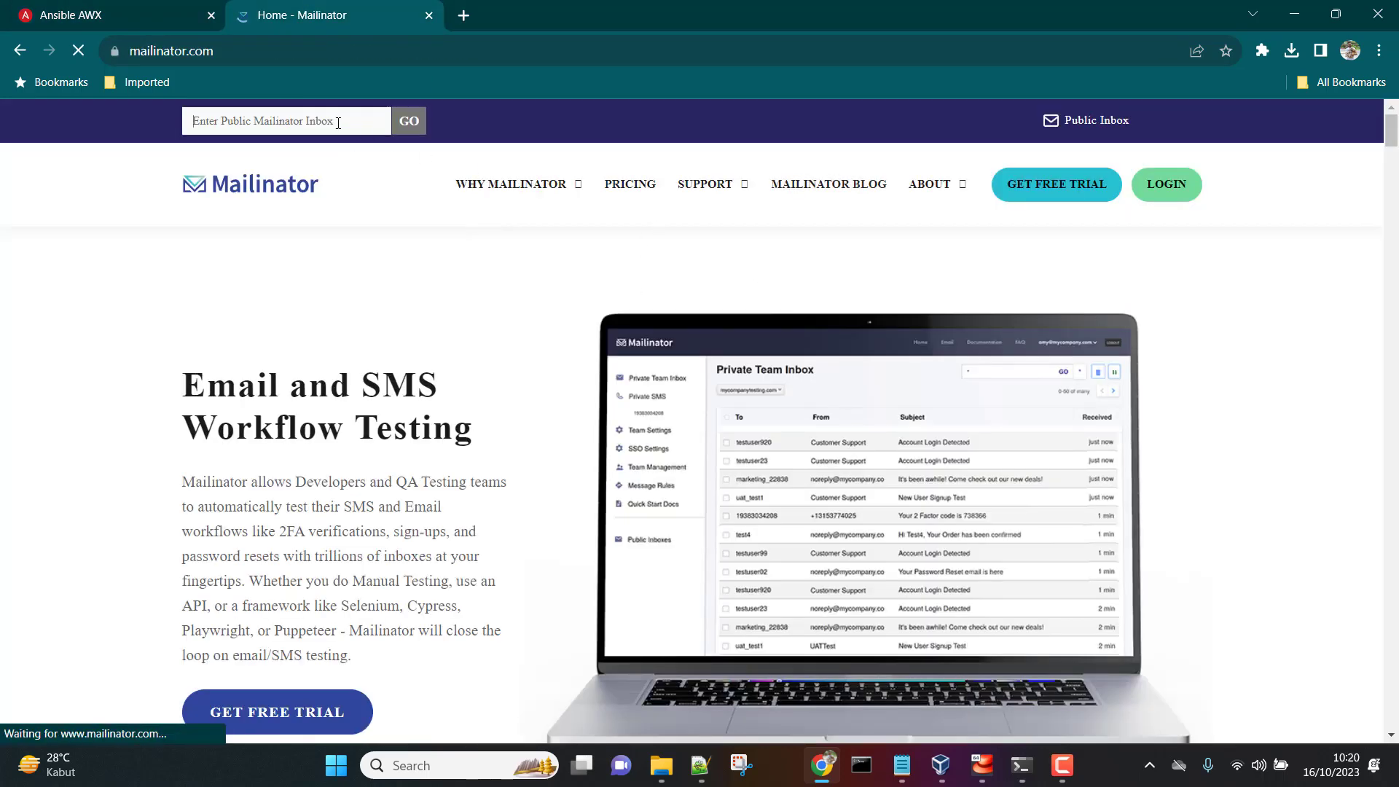
{"action": "key", "text": "ctrl+v"}
{"action": "left_click", "coordinate": [409, 122]}
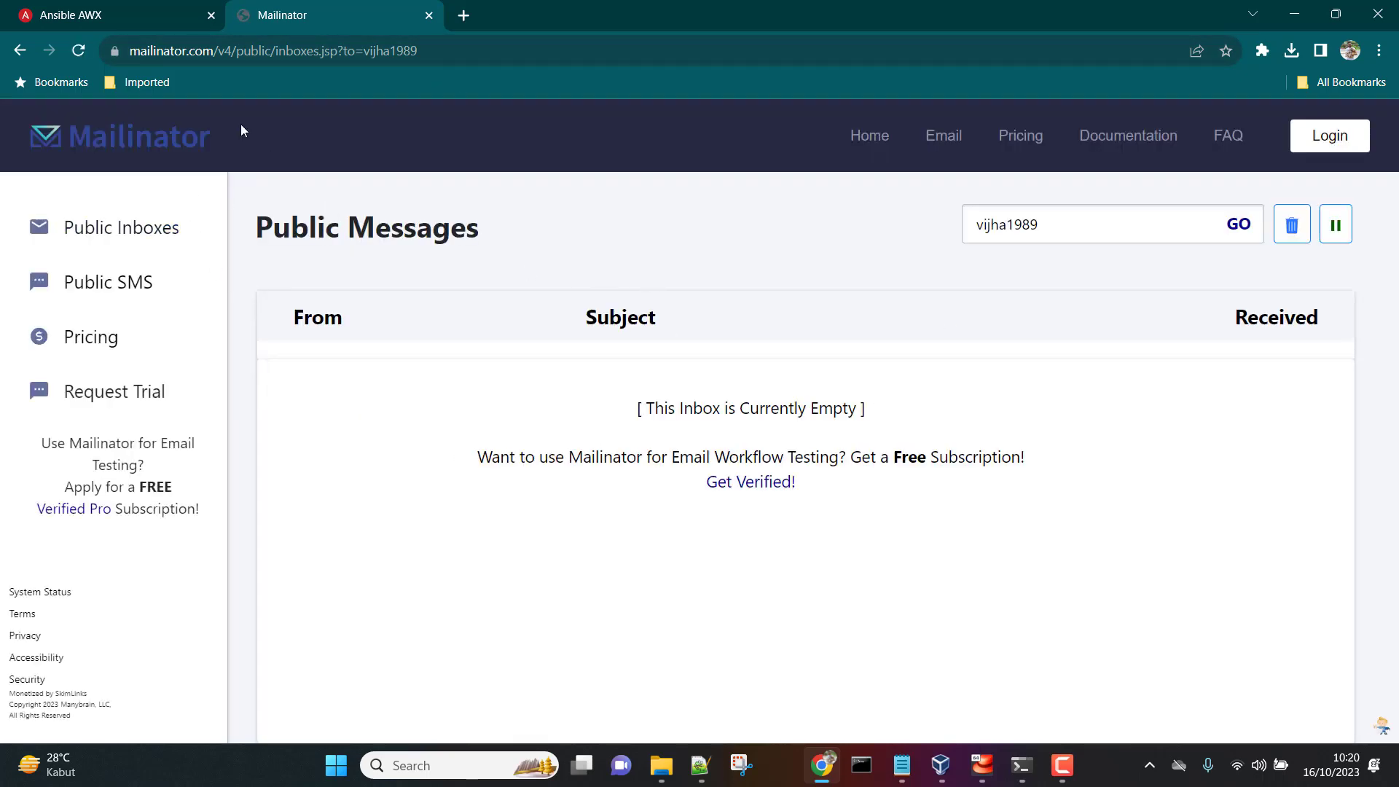
Step: In AWX, enable the send emails notification for Success, Failure and Start on the ping_all_servers job template
{"action": "key", "text": "ctrl+Tab"}
{"action": "scroll", "coordinate": [117, 539], "scroll_direction": "up", "scroll_amount": 3}
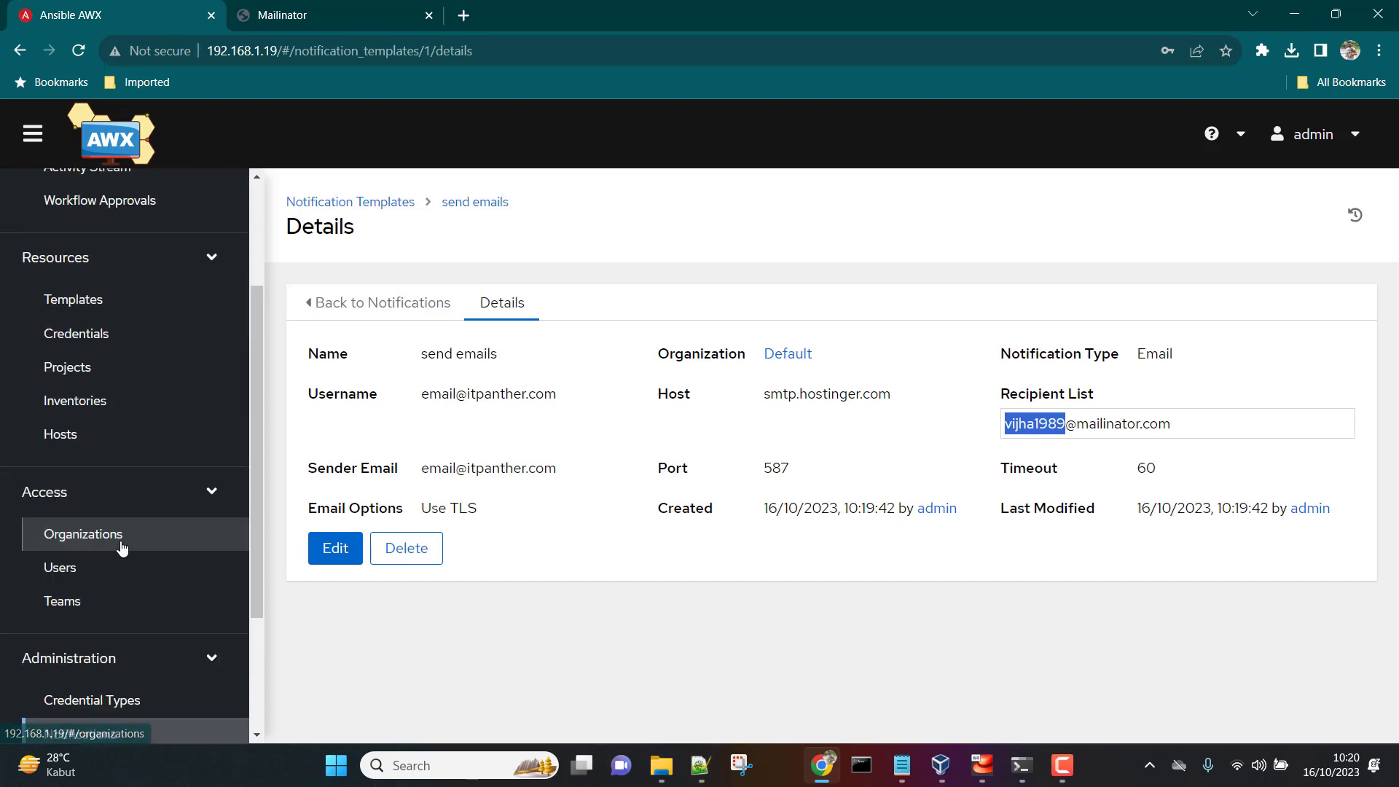
{"action": "scroll", "coordinate": [122, 548], "scroll_direction": "up", "scroll_amount": 3}
{"action": "left_click", "coordinate": [73, 476]}
{"action": "left_click", "coordinate": [422, 365]}
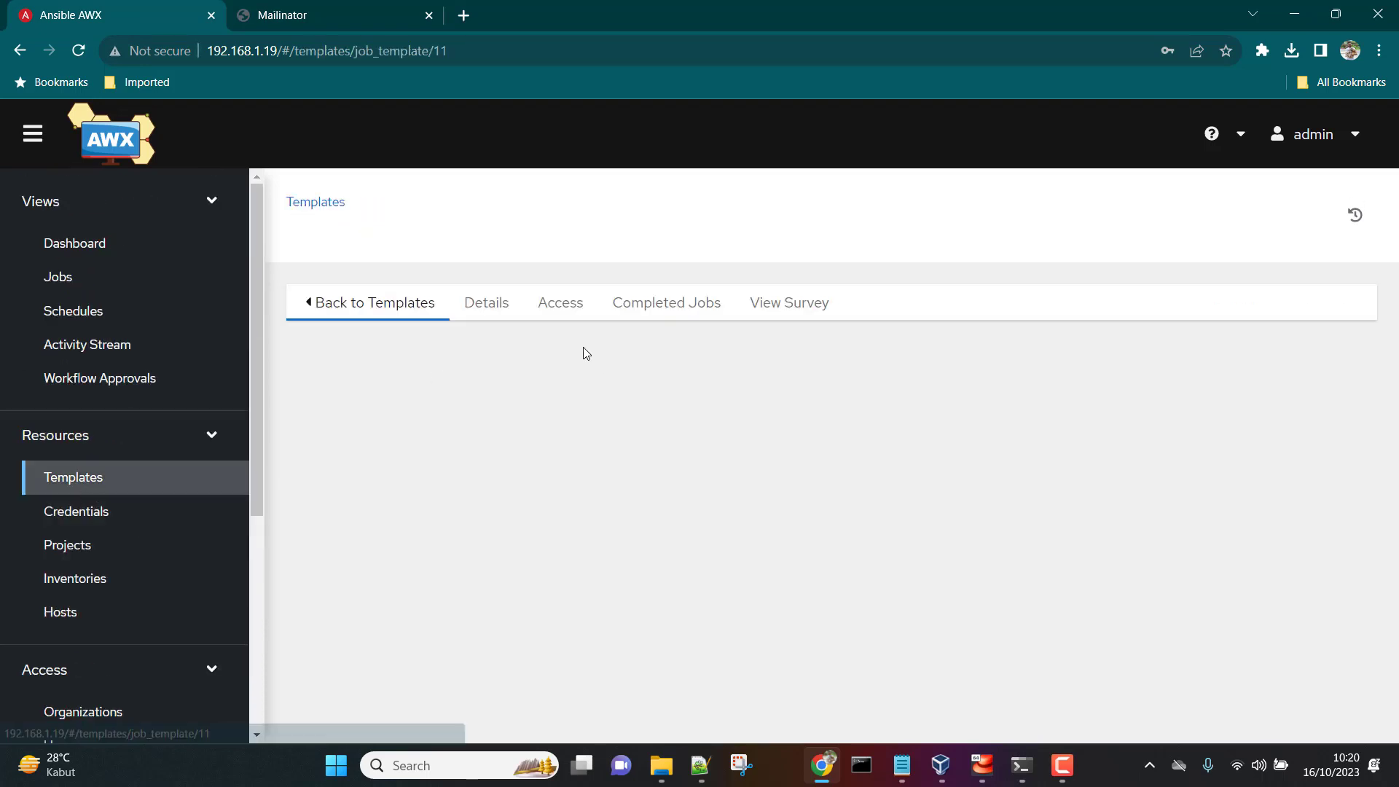
{"action": "left_click", "coordinate": [651, 302]}
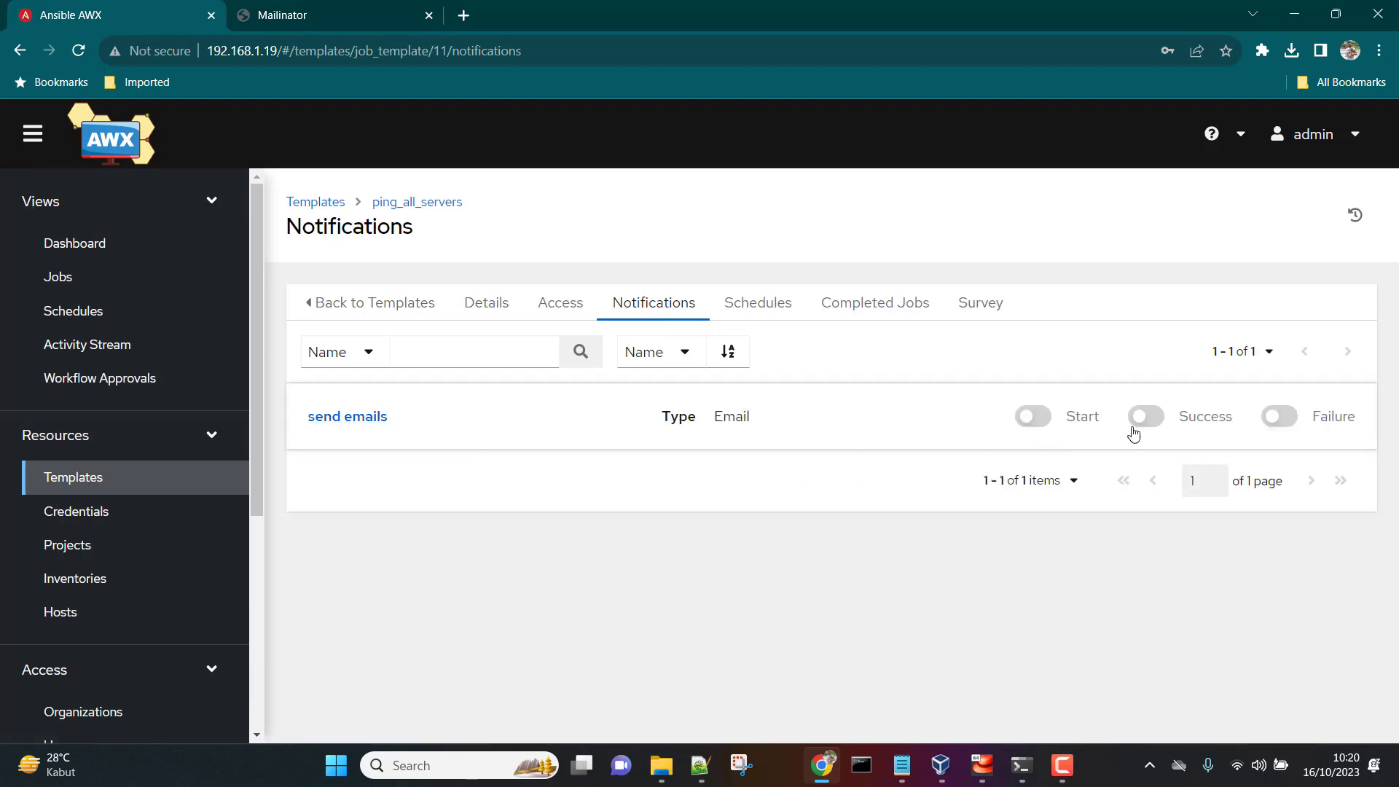
{"action": "left_click", "coordinate": [1162, 427]}
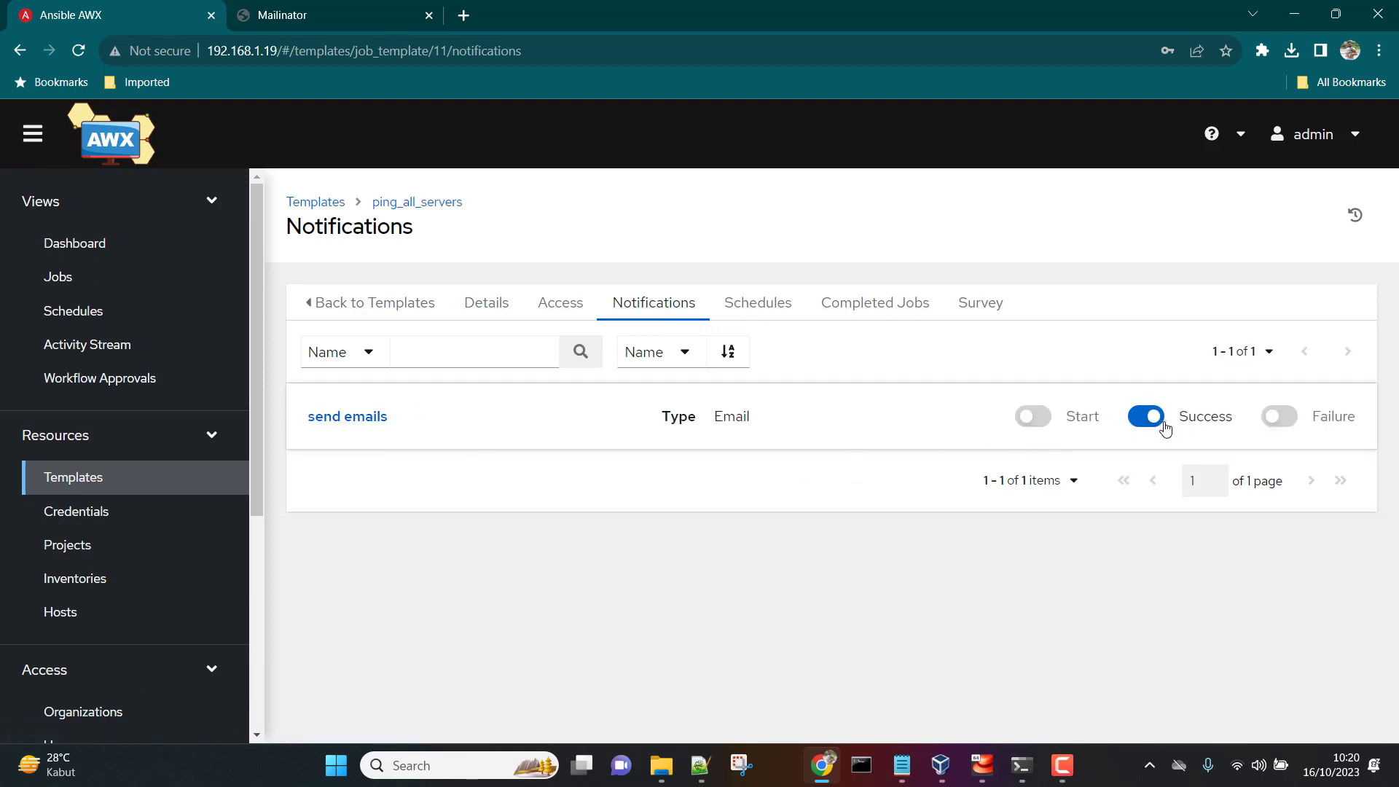
{"action": "left_click", "coordinate": [1288, 421]}
{"action": "left_click", "coordinate": [1047, 429]}
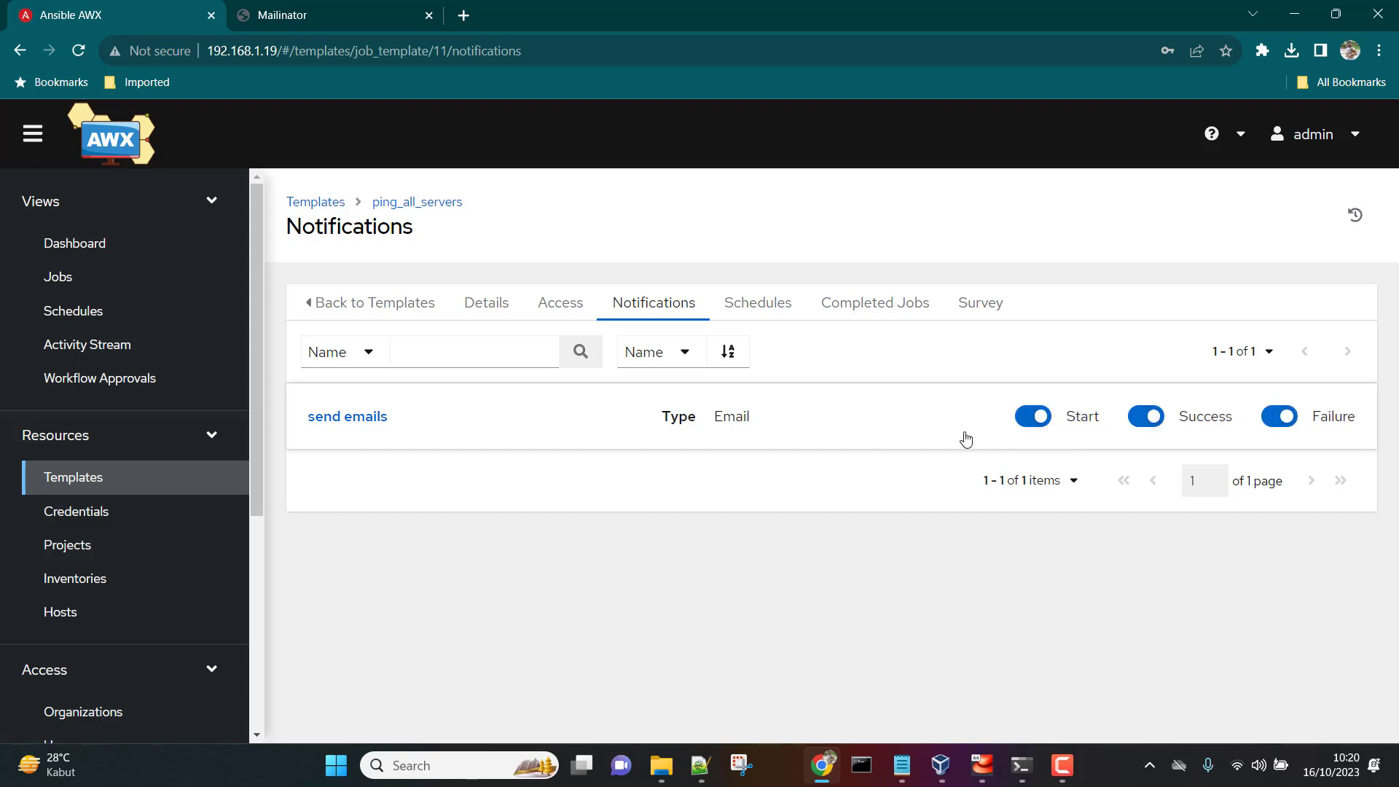
Step: Launch the ping_all_servers job template from the templates list and review the host results in the job output
{"action": "scroll", "coordinate": [150, 556], "scroll_direction": "down", "scroll_amount": 4}
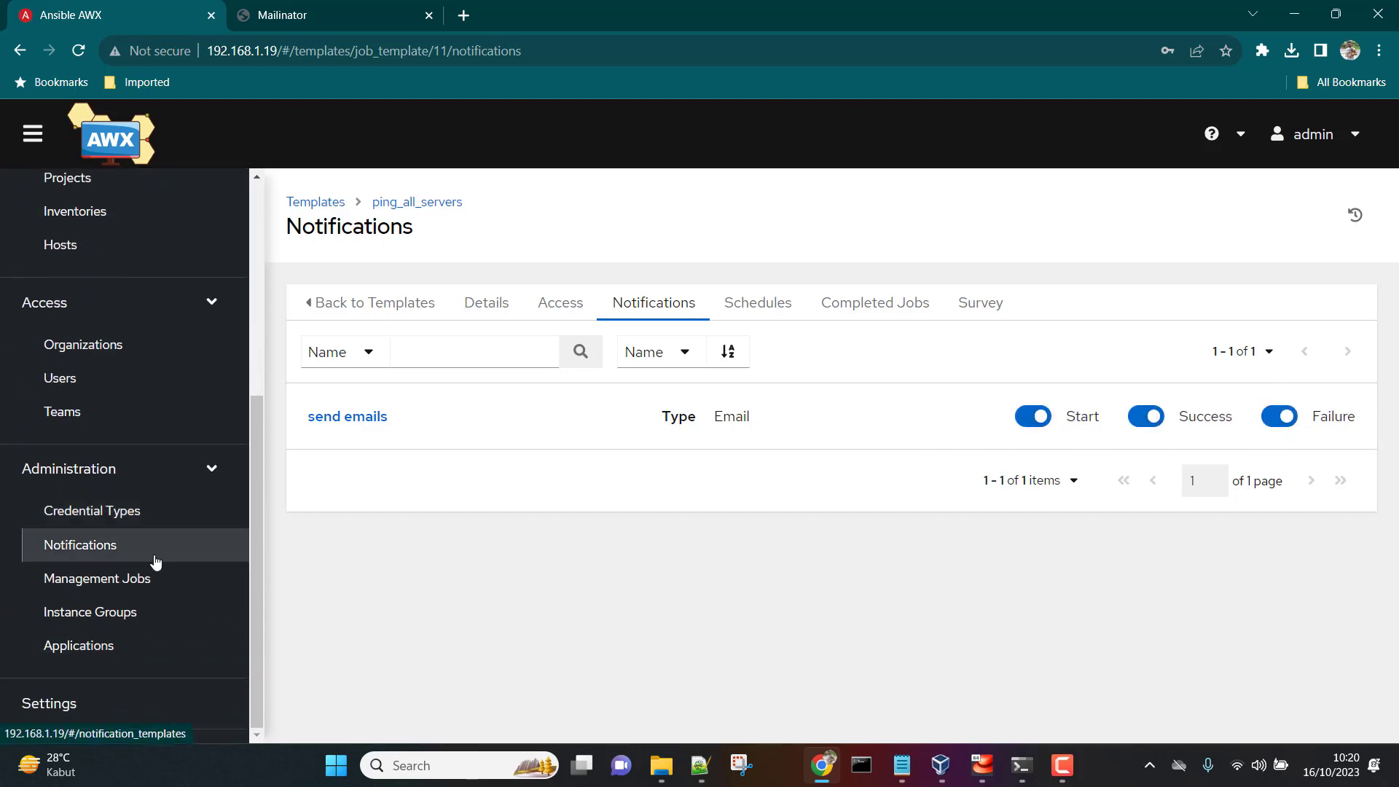
{"action": "scroll", "coordinate": [156, 549], "scroll_direction": "up", "scroll_amount": 4}
{"action": "left_click", "coordinate": [410, 310]}
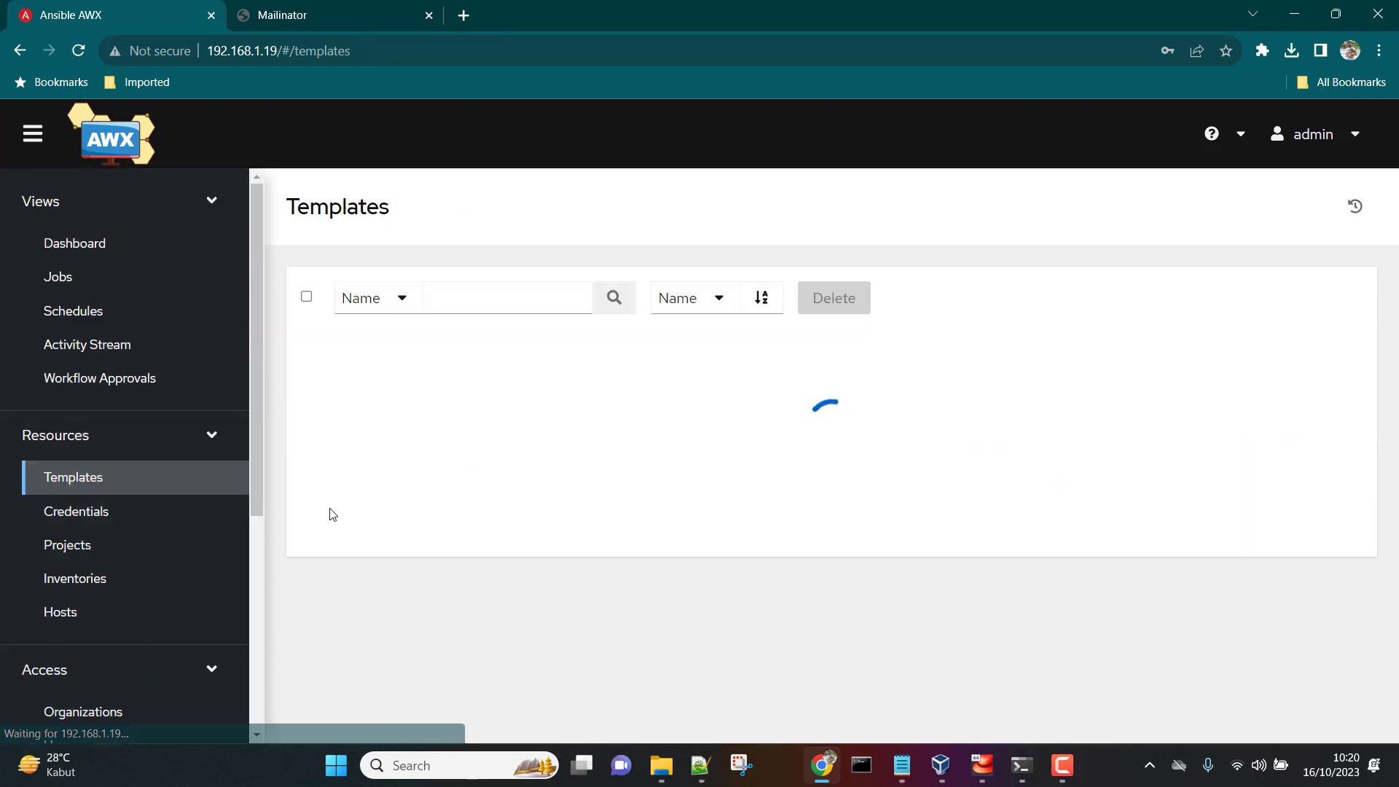
{"action": "left_click", "coordinate": [1236, 370]}
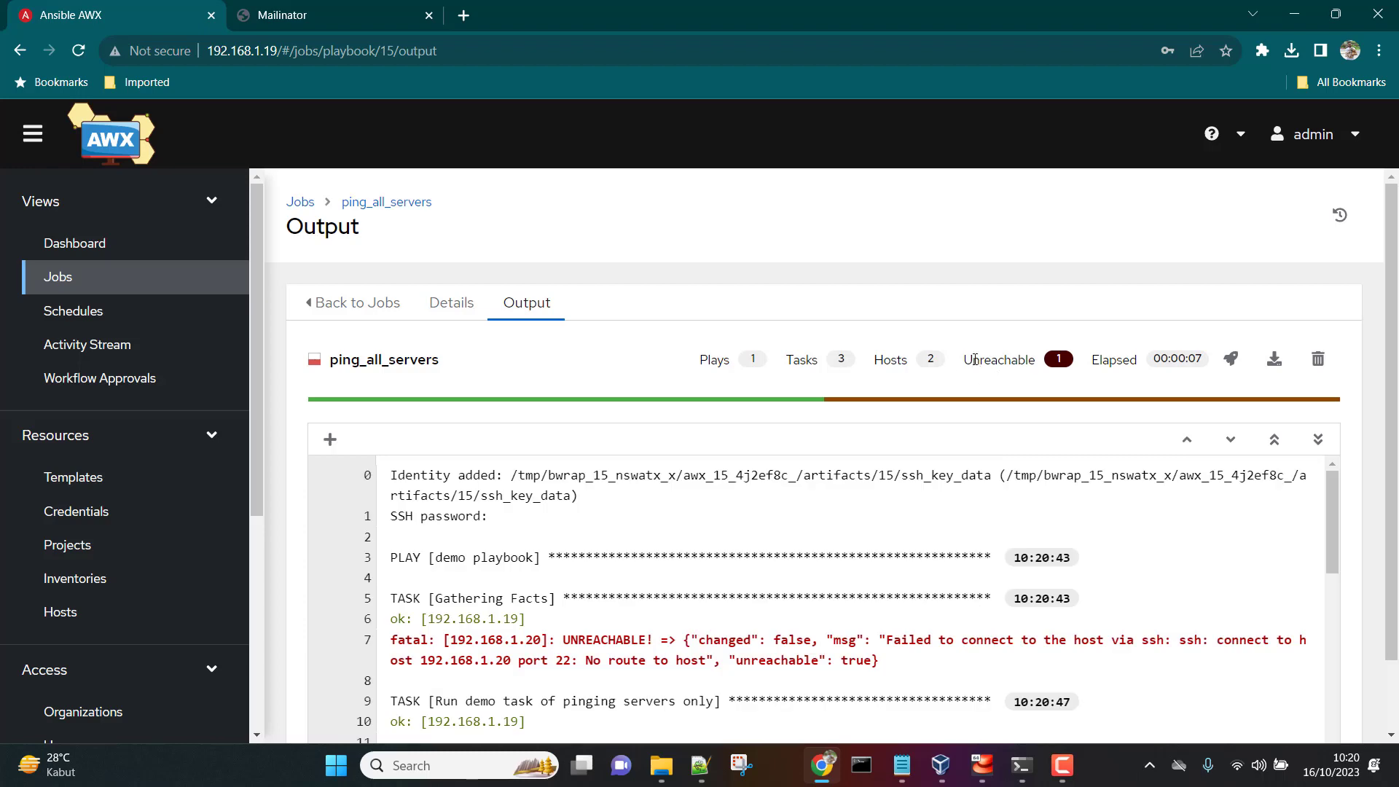
{"action": "left_click_drag", "start_coordinate": [974, 360], "coordinate": [1035, 360]}
{"action": "scroll", "coordinate": [1089, 501], "scroll_direction": "down", "scroll_amount": 1}
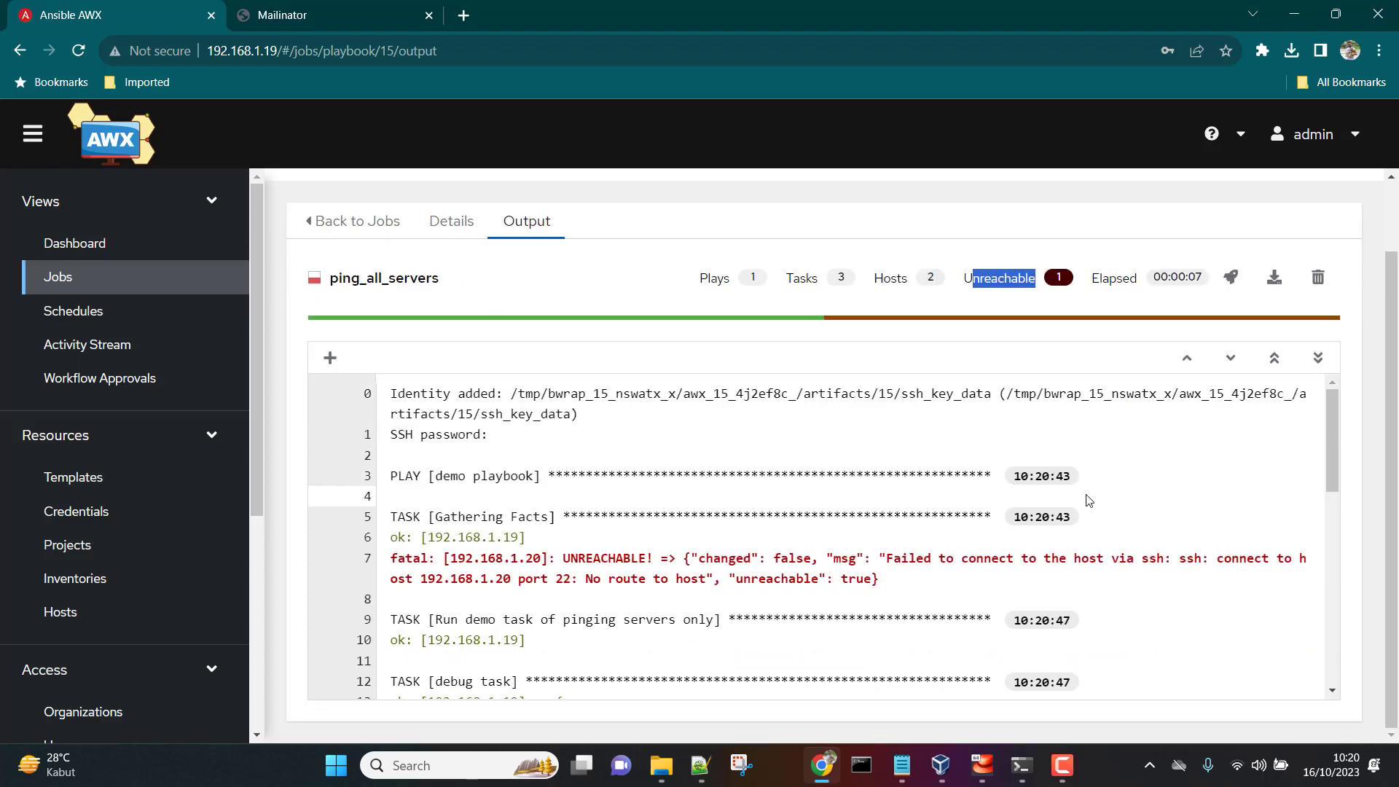
{"action": "scroll", "coordinate": [1089, 500], "scroll_direction": "down", "scroll_amount": 5}
Step: Check the Mailinator inbox for notification e-mails and the status of the send emails notification template in AWX
{"action": "left_click", "coordinate": [322, 20]}
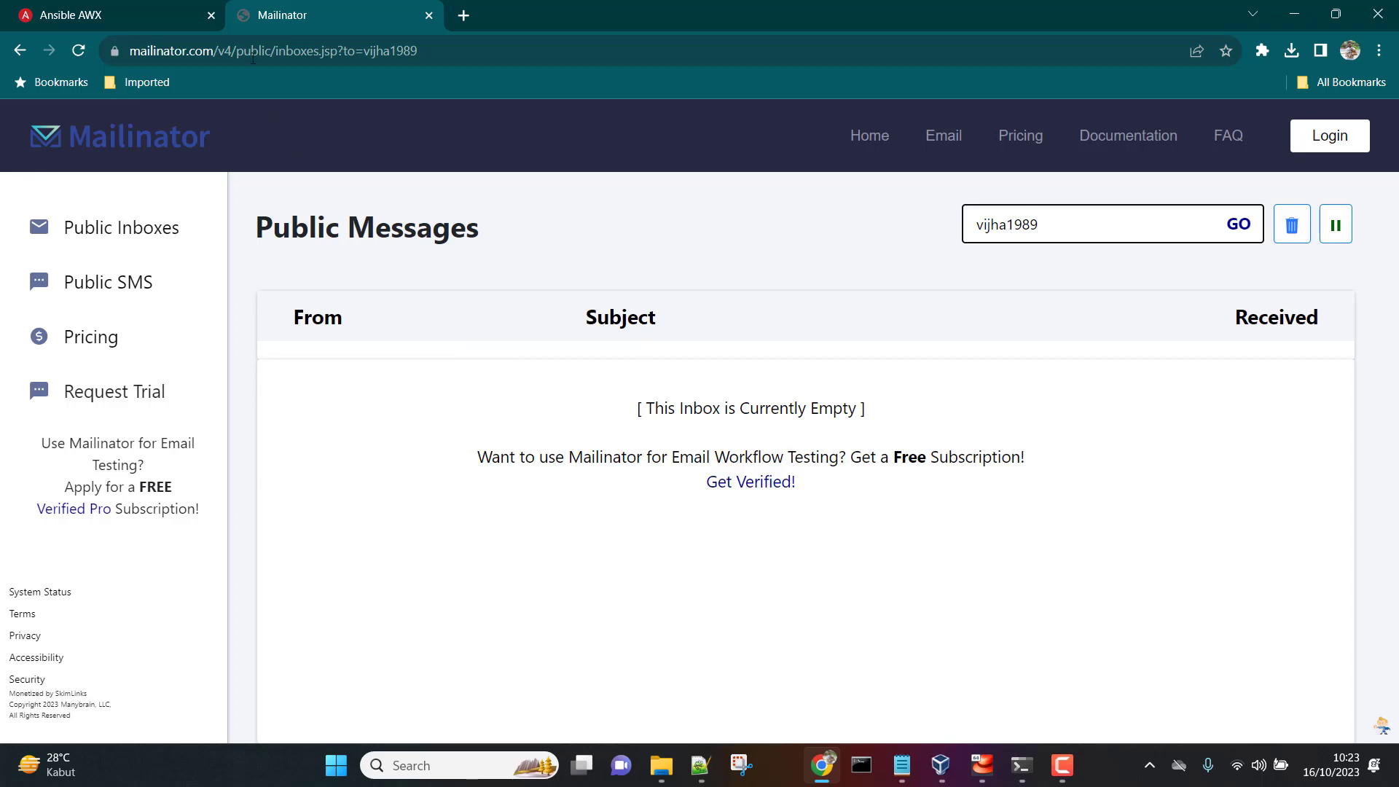
{"action": "left_click", "coordinate": [135, 8]}
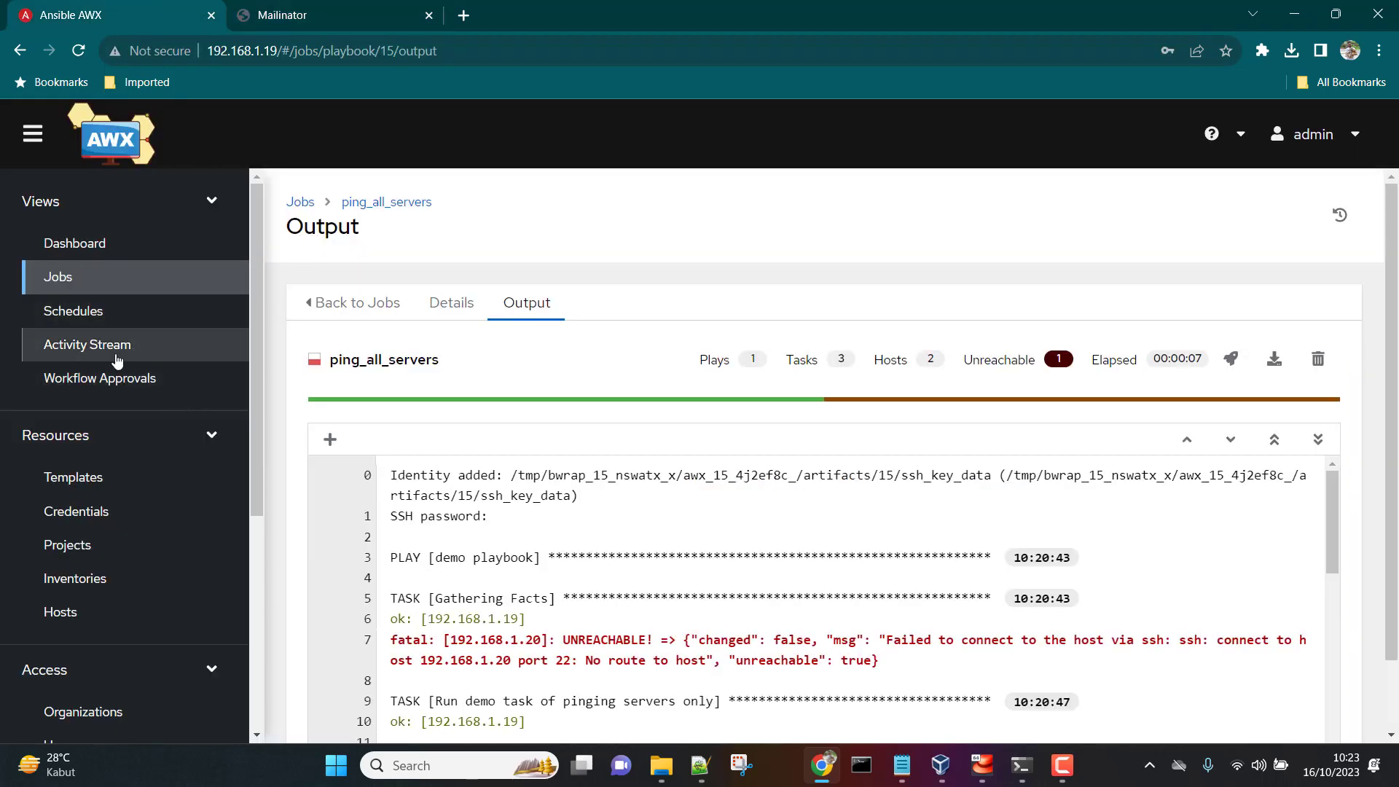
{"action": "scroll", "coordinate": [120, 401], "scroll_direction": "down", "scroll_amount": 3}
{"action": "scroll", "coordinate": [109, 605], "scroll_direction": "down", "scroll_amount": 1}
{"action": "left_click", "coordinate": [80, 544]}
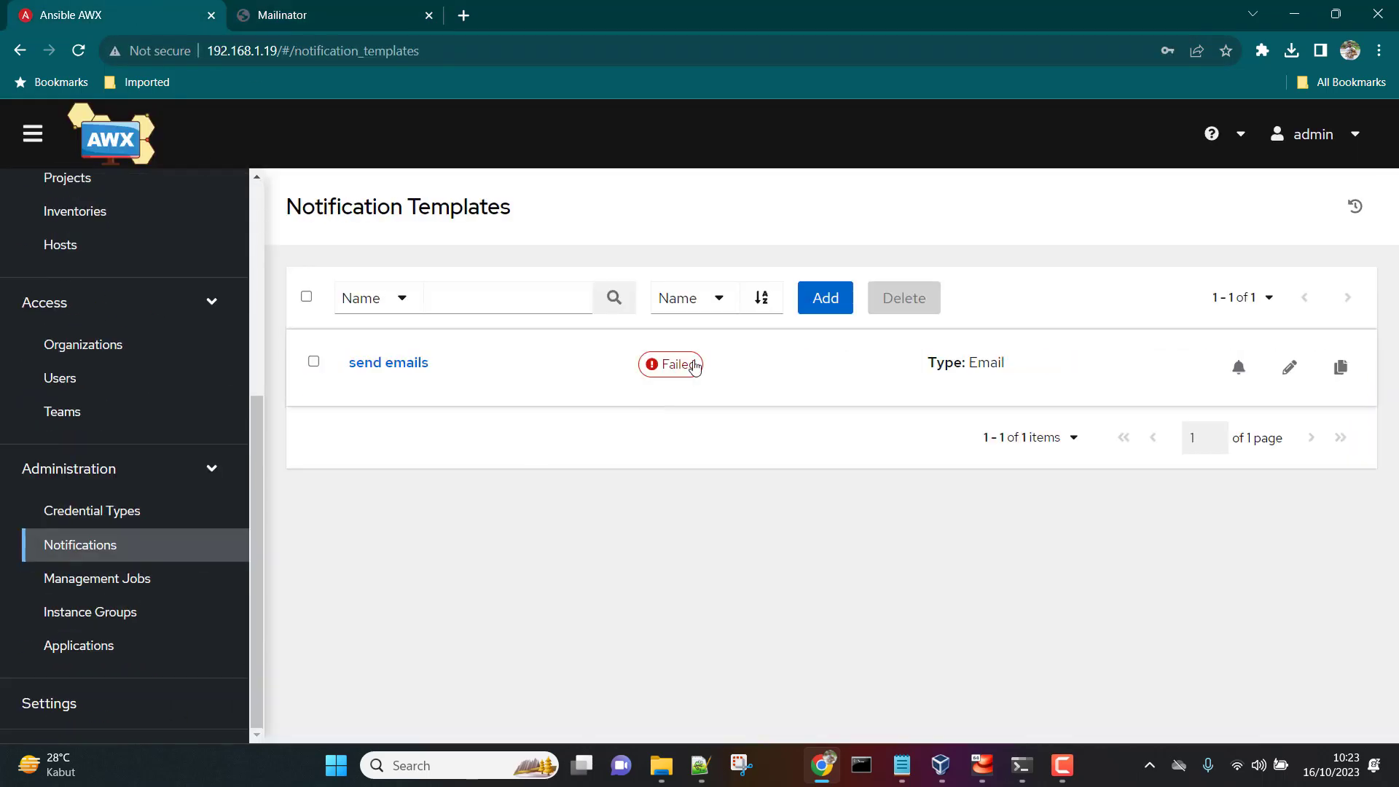
Step: Open the send emails notification template for editing and copy the SMTP password from the Notepad++ notes
{"action": "left_click", "coordinate": [379, 368]}
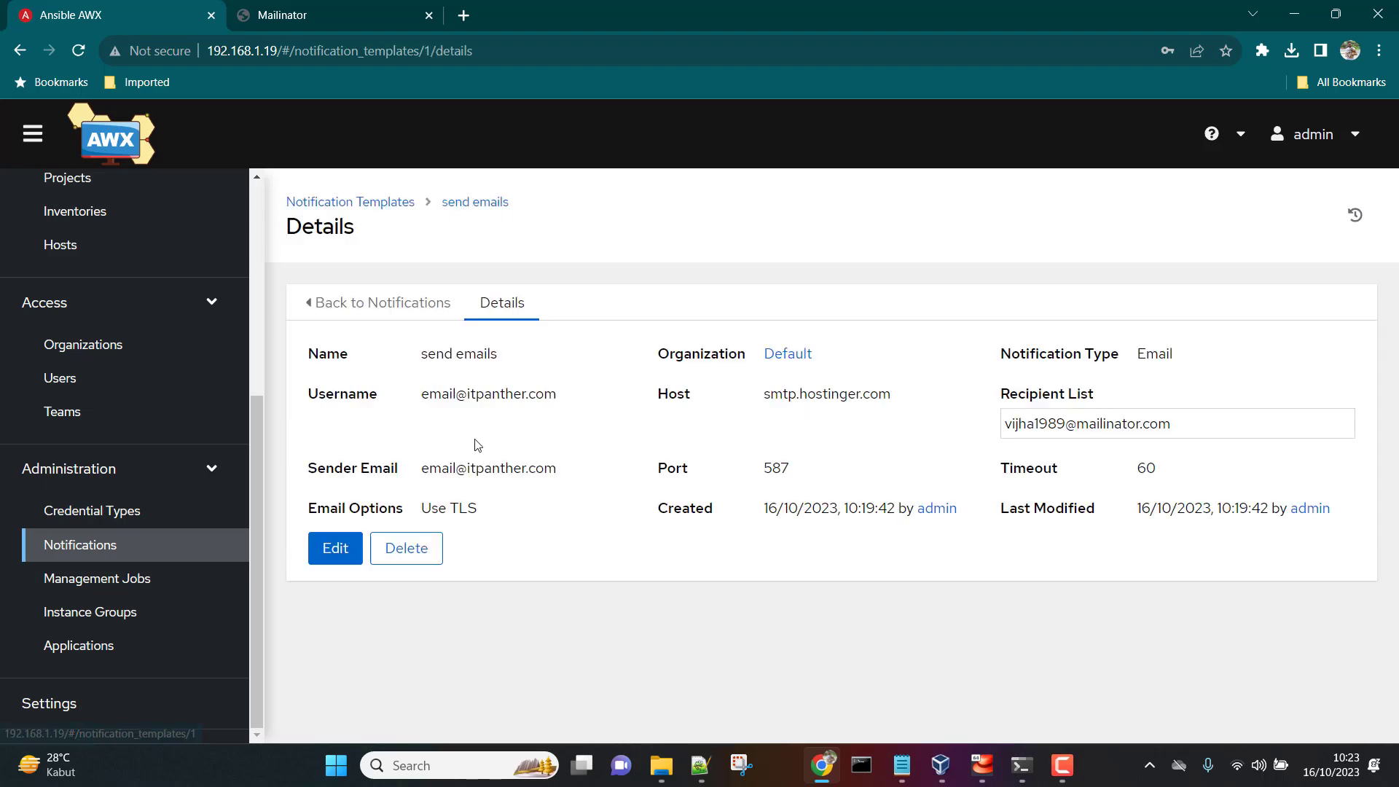
{"action": "left_click", "coordinate": [336, 548]}
{"action": "scroll", "coordinate": [768, 517], "scroll_direction": "down", "scroll_amount": 1}
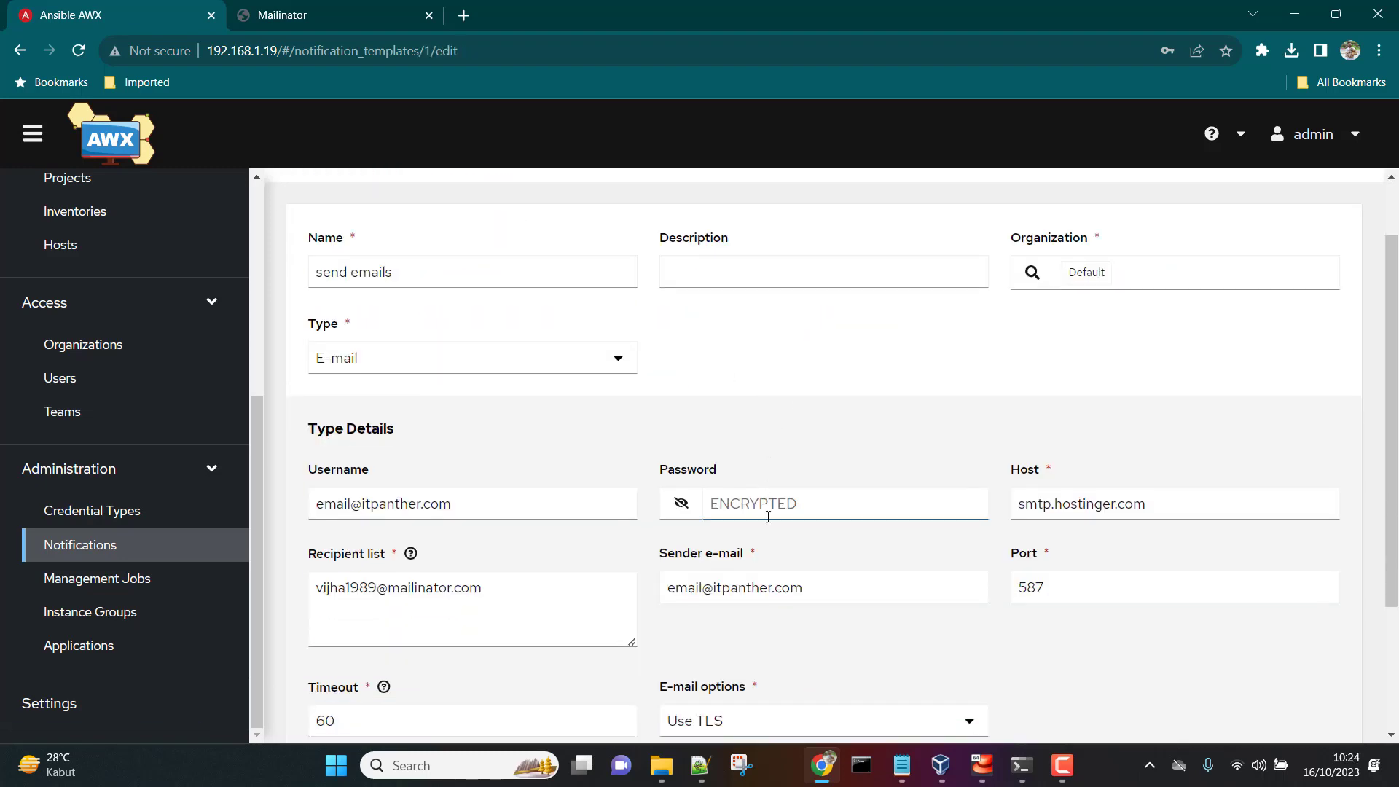
{"action": "left_click", "coordinate": [701, 767]}
{"action": "left_click", "coordinate": [304, 245]}
{"action": "left_click_drag", "start_coordinate": [400, 245], "coordinate": [89, 247]}
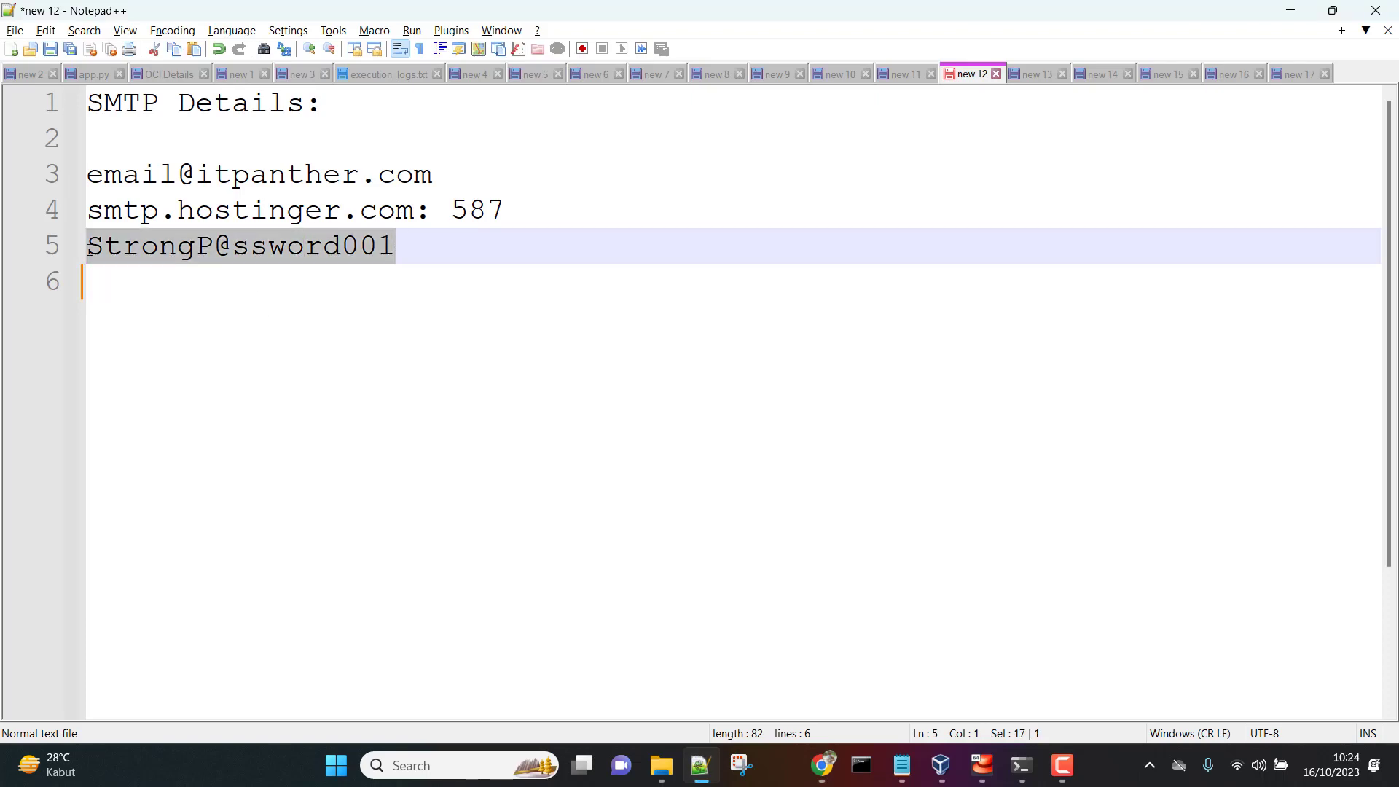
Step: Back in AWX, paste the SMTP password into the Password field, save the template and dismiss the browser's save-password offer
{"action": "key", "text": "alt+Tab"}
{"action": "left_click", "coordinate": [805, 493]}
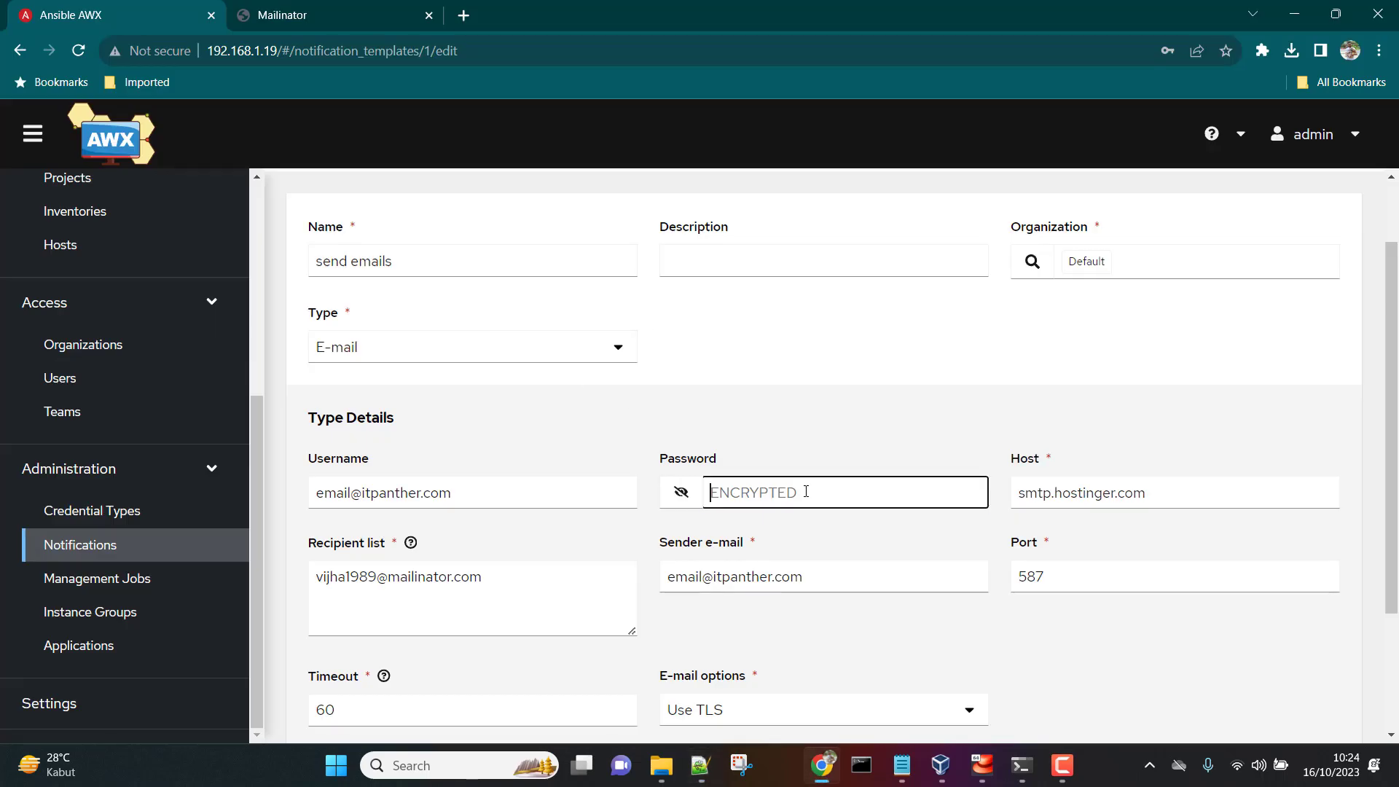
{"action": "key", "text": "ctrl+v"}
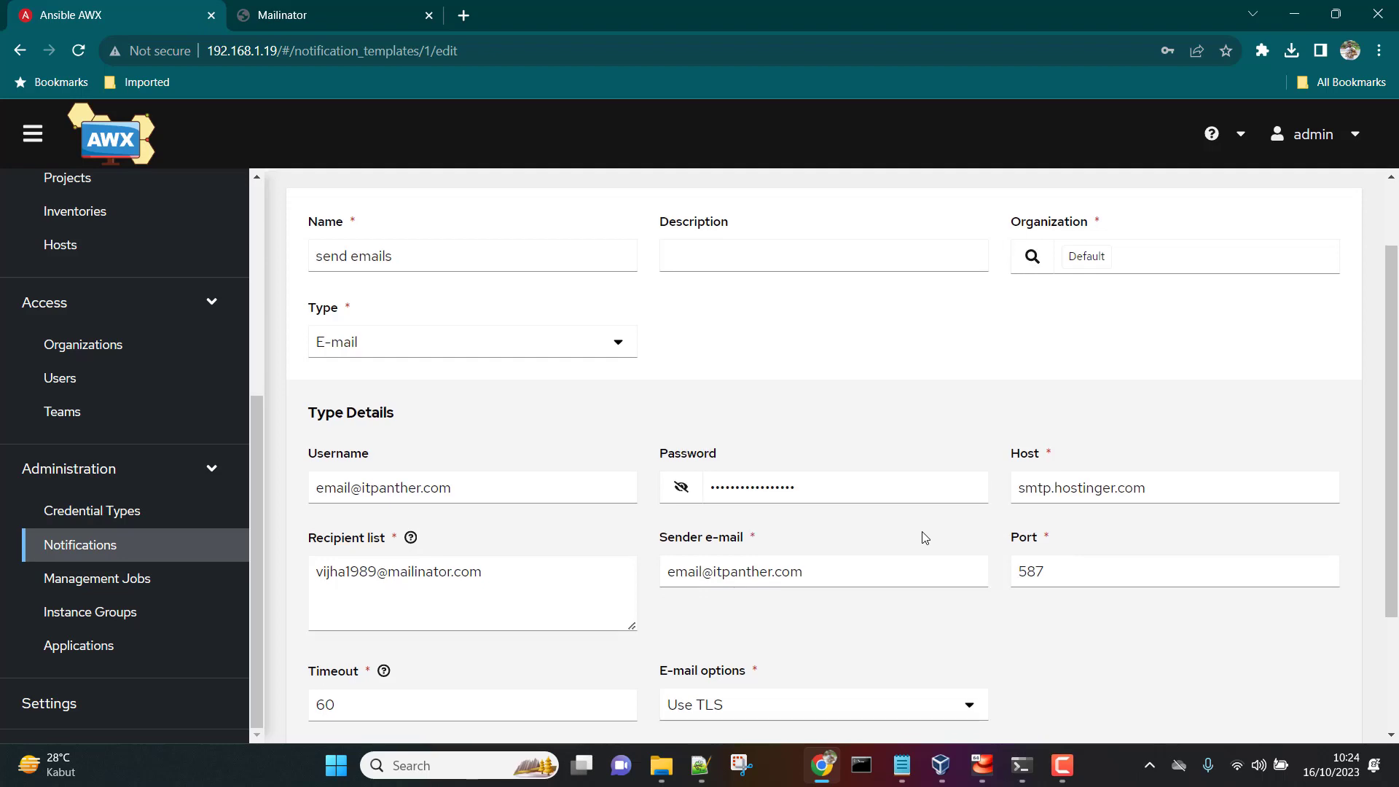
{"action": "scroll", "coordinate": [916, 539], "scroll_direction": "down", "scroll_amount": 3}
{"action": "left_click", "coordinate": [337, 683]}
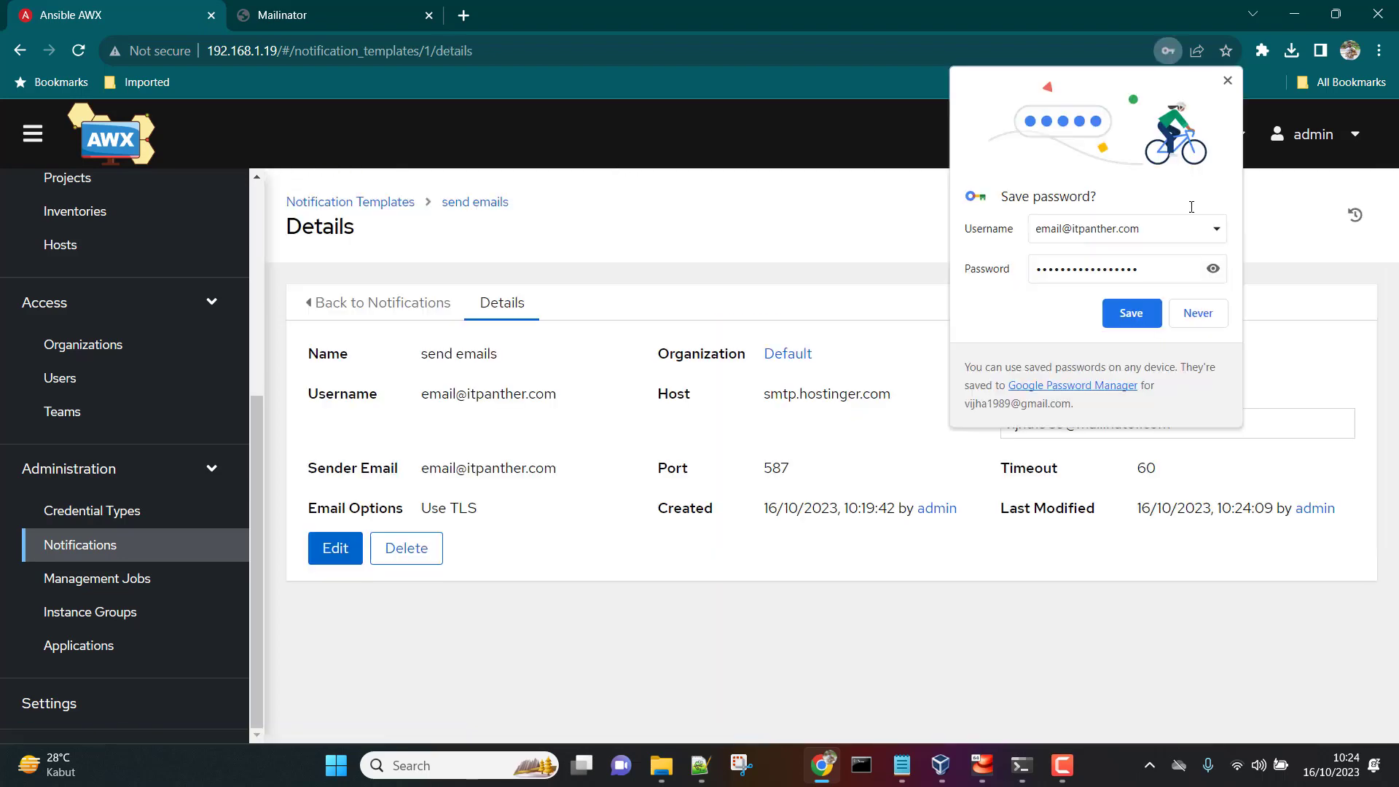
{"action": "left_click", "coordinate": [1226, 81]}
Step: Relaunch the most recent ping_all_servers job from the jobs list
{"action": "scroll", "coordinate": [112, 435], "scroll_direction": "up", "scroll_amount": 5}
{"action": "left_click", "coordinate": [69, 277]}
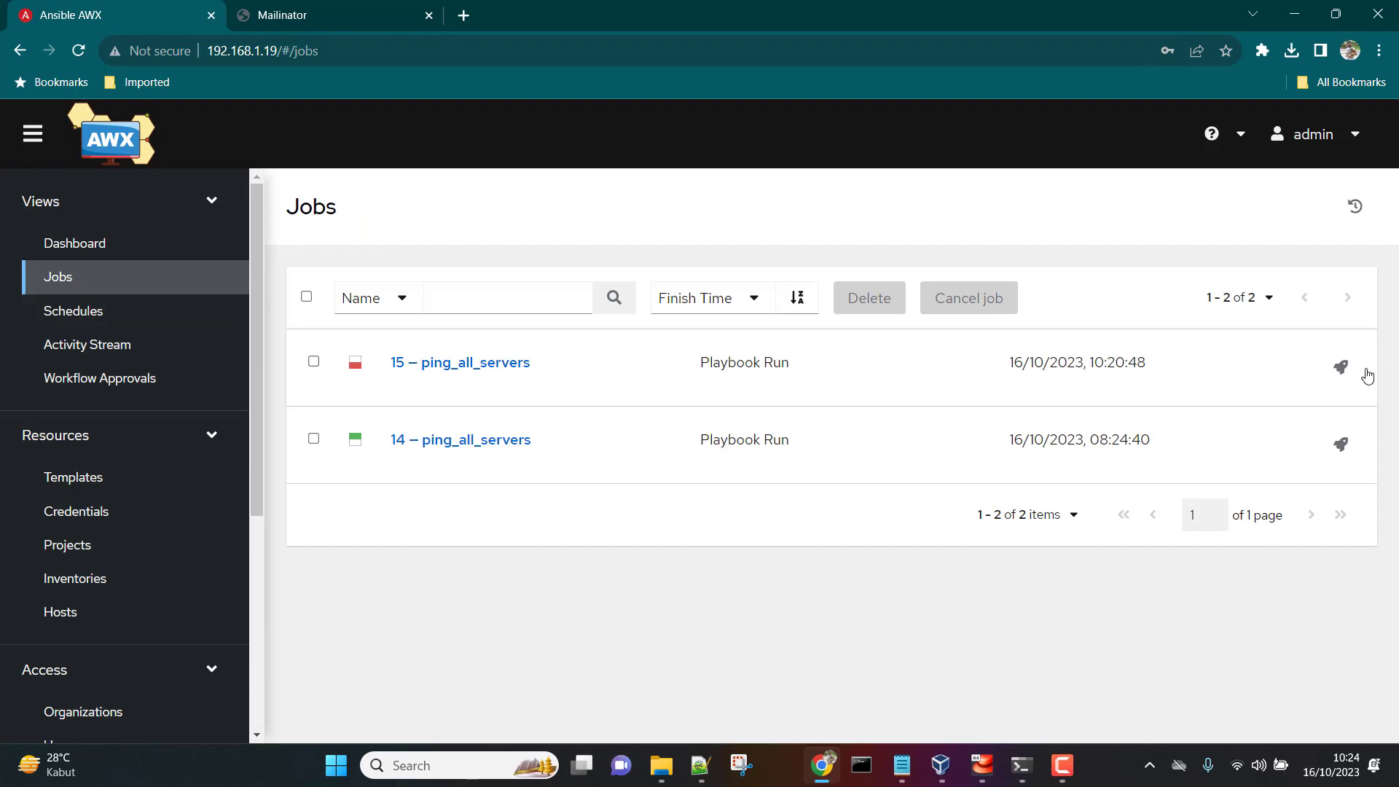
{"action": "left_click", "coordinate": [1340, 366]}
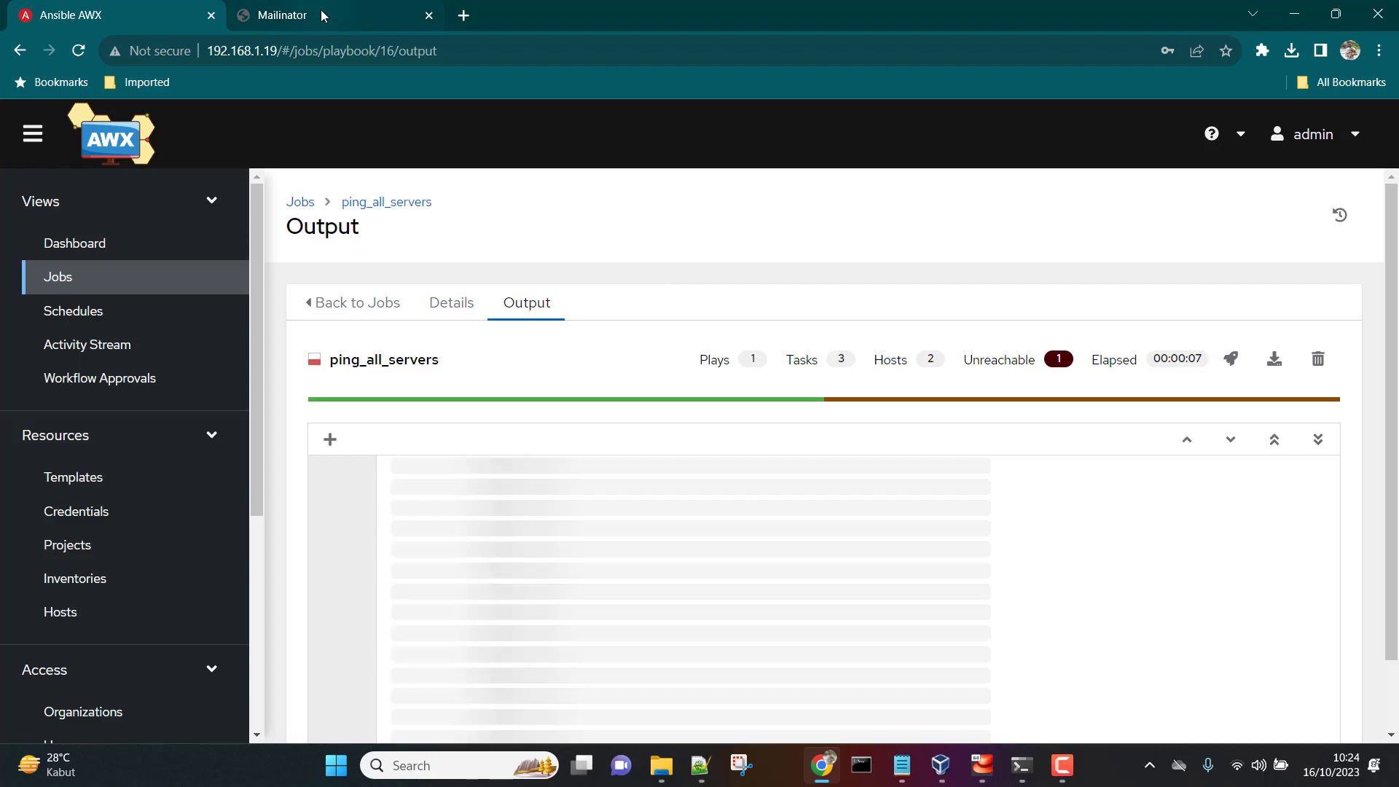
Step: Open the failed-job notification e-mail in the Mailinator inbox and read its job status and host details
{"action": "left_click", "coordinate": [320, 15]}
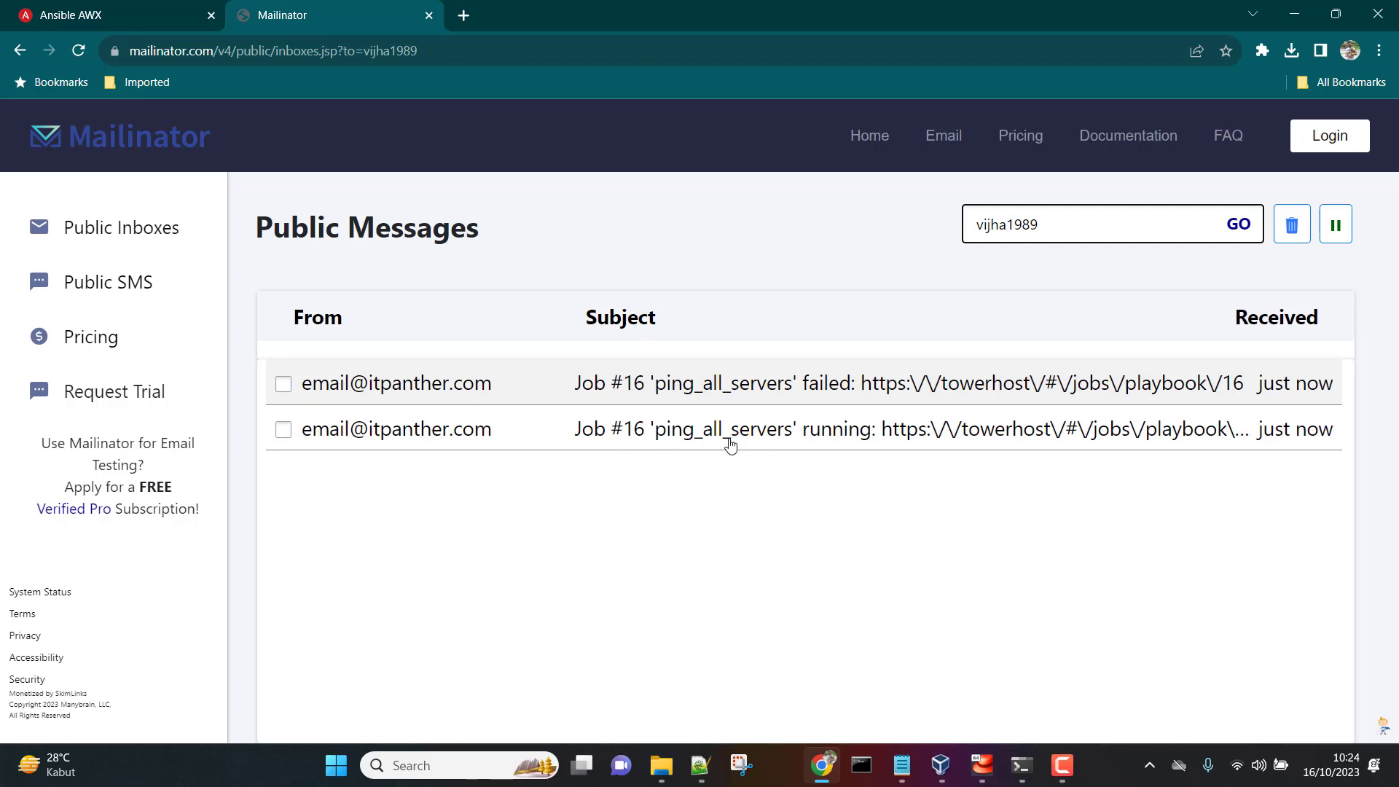
{"action": "left_click", "coordinate": [761, 400]}
{"action": "scroll", "coordinate": [747, 564], "scroll_direction": "down", "scroll_amount": 2}
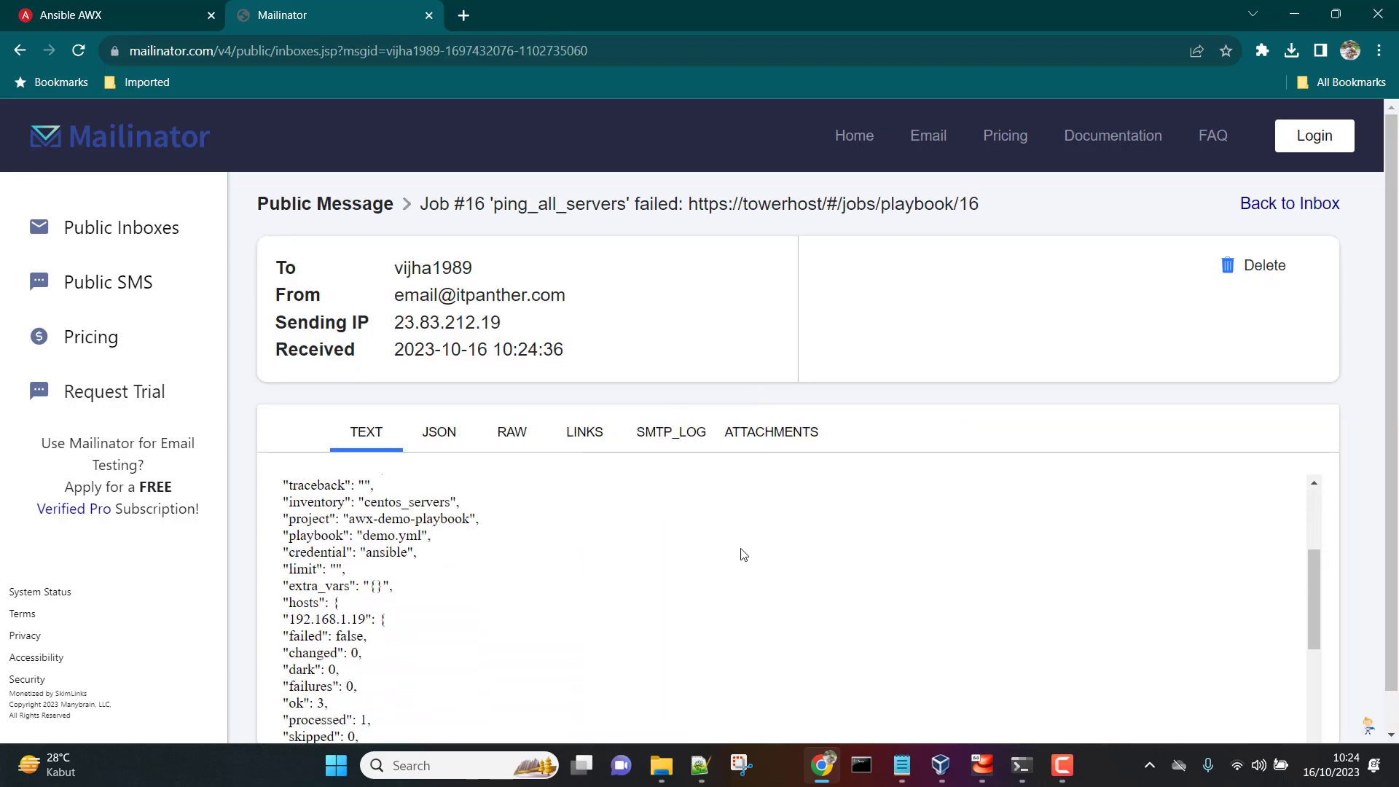
{"action": "scroll", "coordinate": [746, 554], "scroll_direction": "down", "scroll_amount": 4}
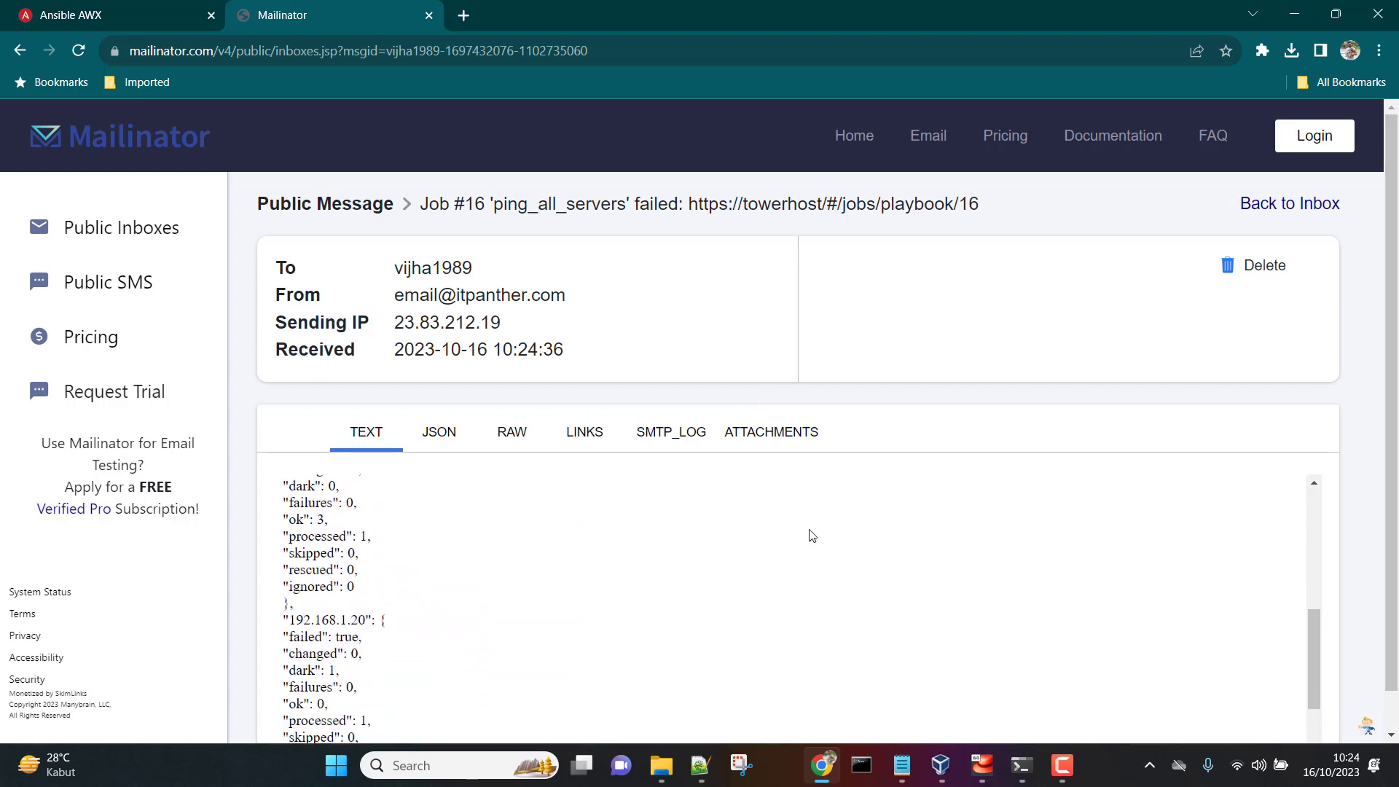
{"action": "scroll", "coordinate": [420, 567], "scroll_direction": "down", "scroll_amount": 1}
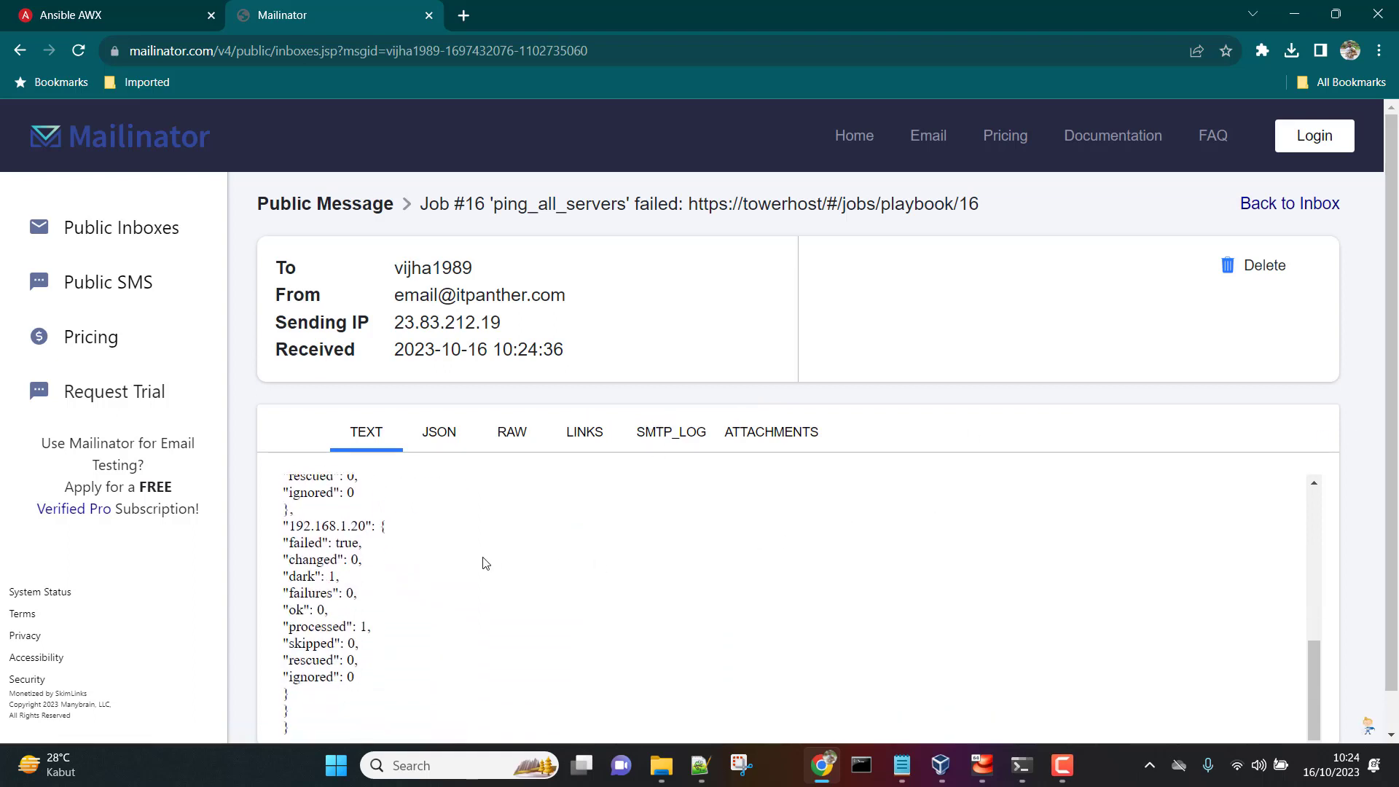
{"action": "scroll", "coordinate": [360, 485], "scroll_direction": "up", "scroll_amount": 10}
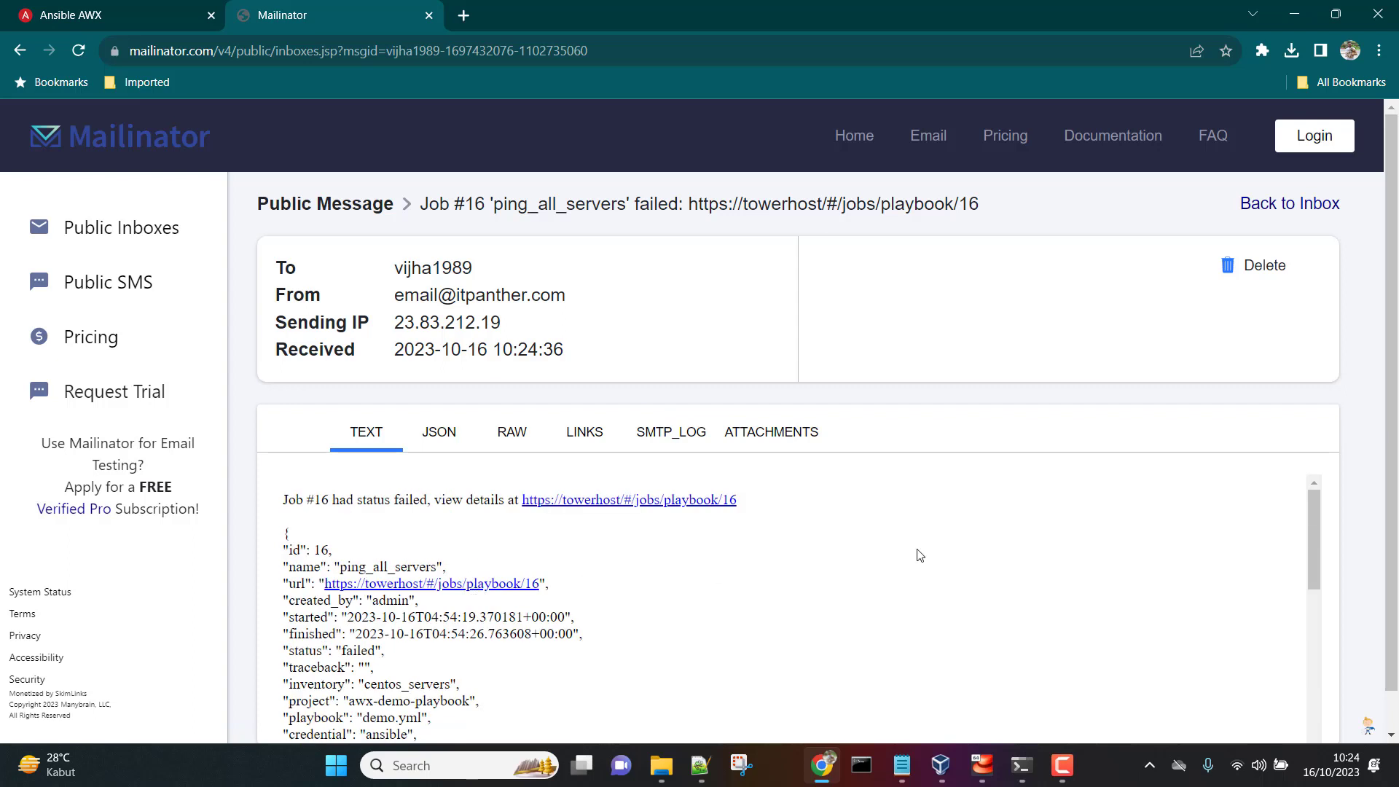
{"action": "scroll", "coordinate": [893, 636], "scroll_direction": "down", "scroll_amount": 1}
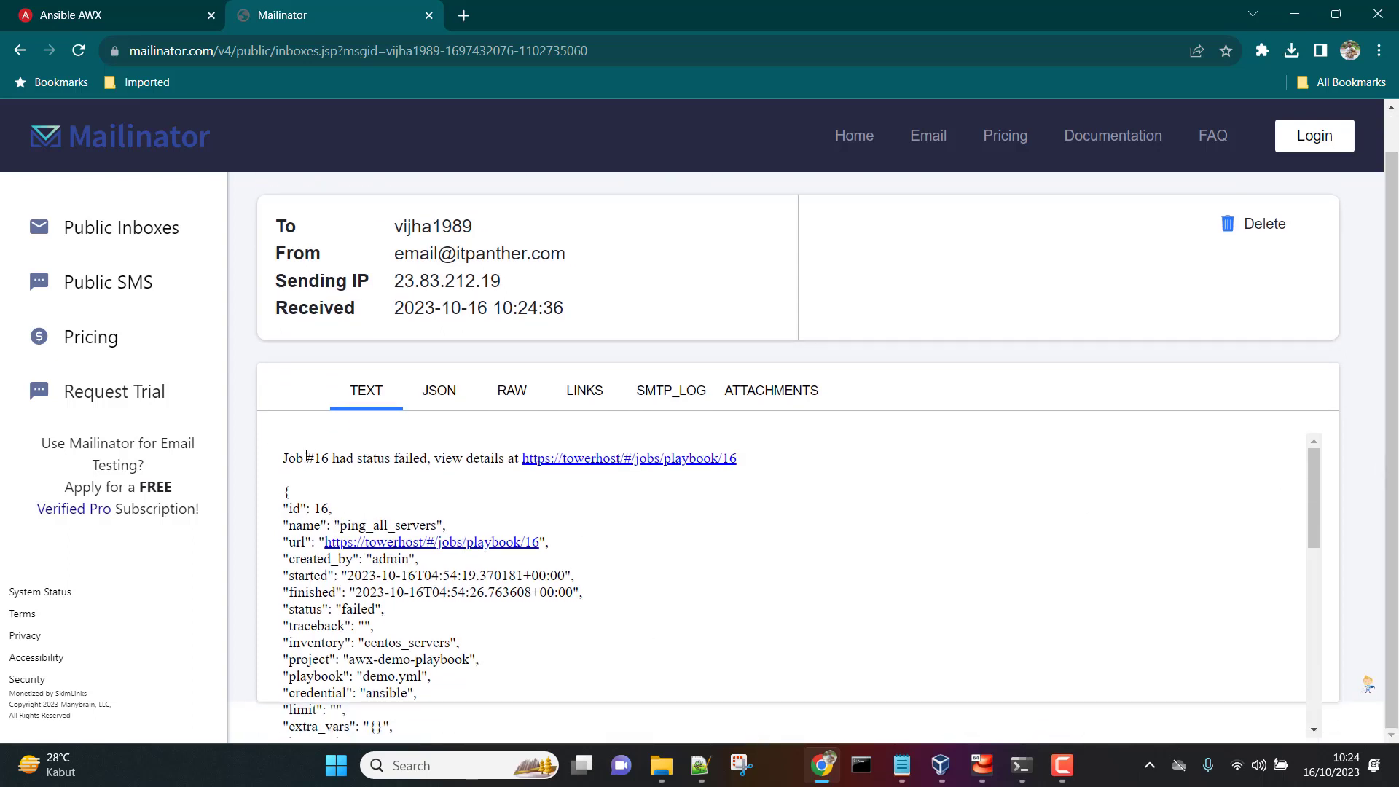
{"action": "left_click_drag", "start_coordinate": [306, 456], "coordinate": [402, 489]}
{"action": "left_click", "coordinate": [387, 486]}
{"action": "left_click_drag", "start_coordinate": [289, 459], "coordinate": [420, 458]}
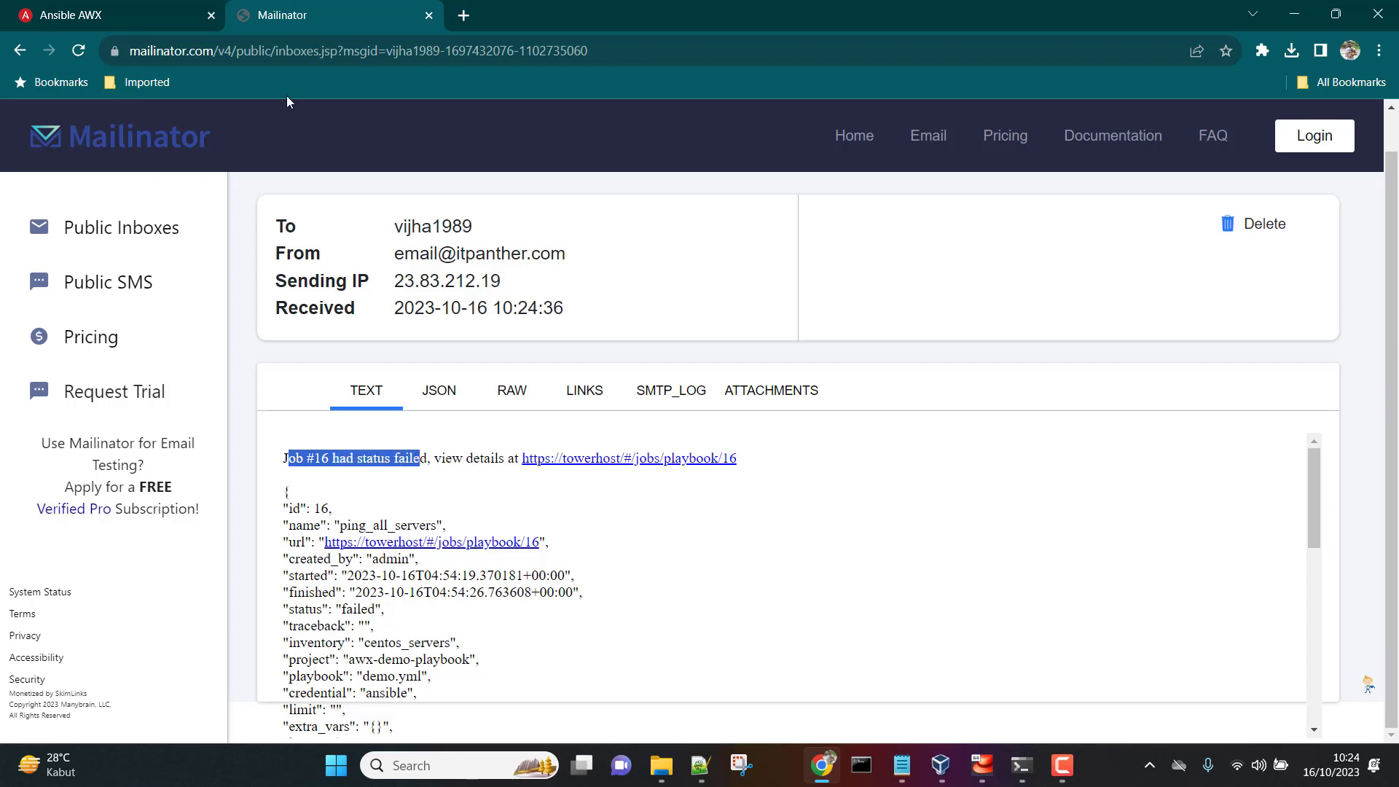
Step: Return to AWX and go back from the job output to the jobs list
{"action": "left_click", "coordinate": [109, 15]}
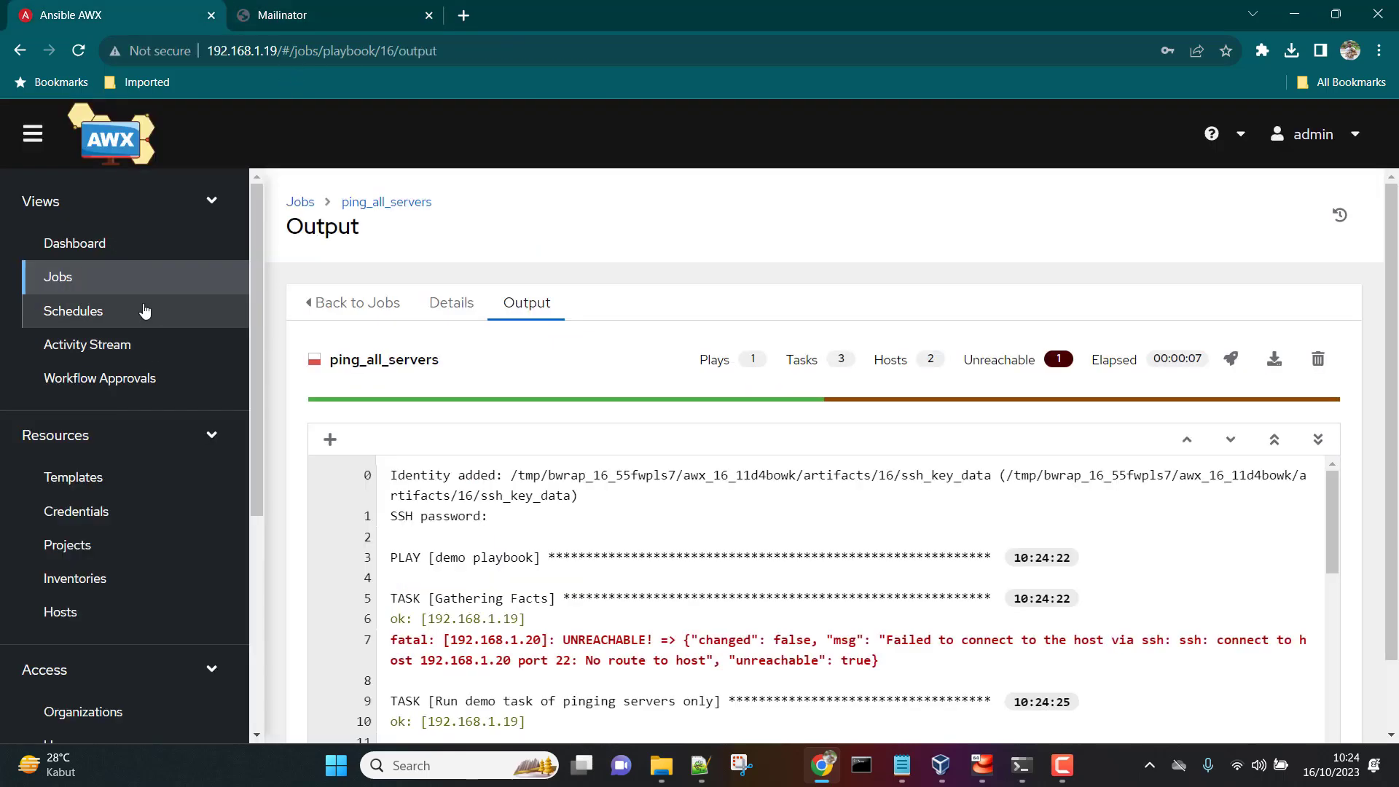
{"action": "left_click", "coordinate": [366, 303]}
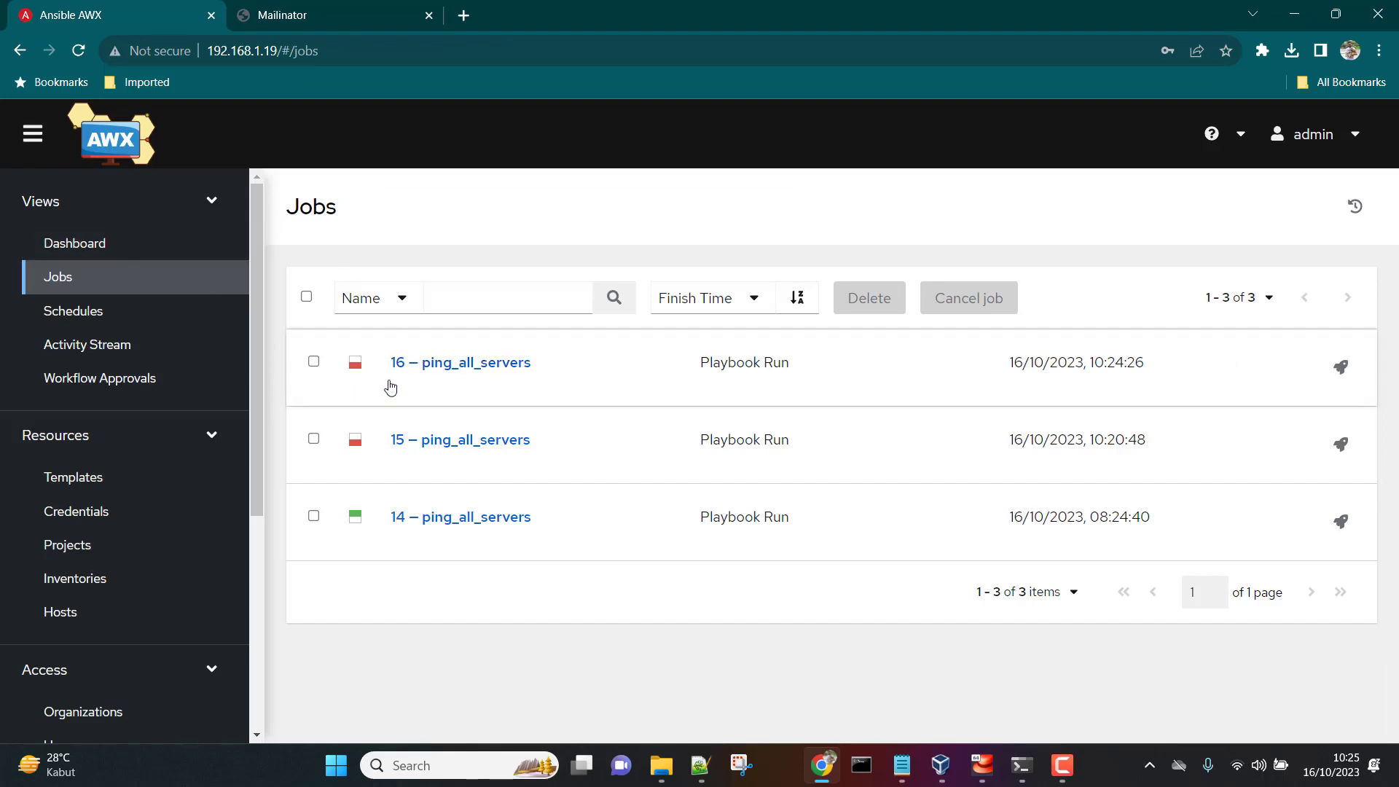
Step: Switch to the Mailinator message and review the failed-job e-mail's job name, start and finish times, and status
{"action": "left_click", "coordinate": [328, 13]}
{"action": "scroll", "coordinate": [393, 519], "scroll_direction": "down", "scroll_amount": 2}
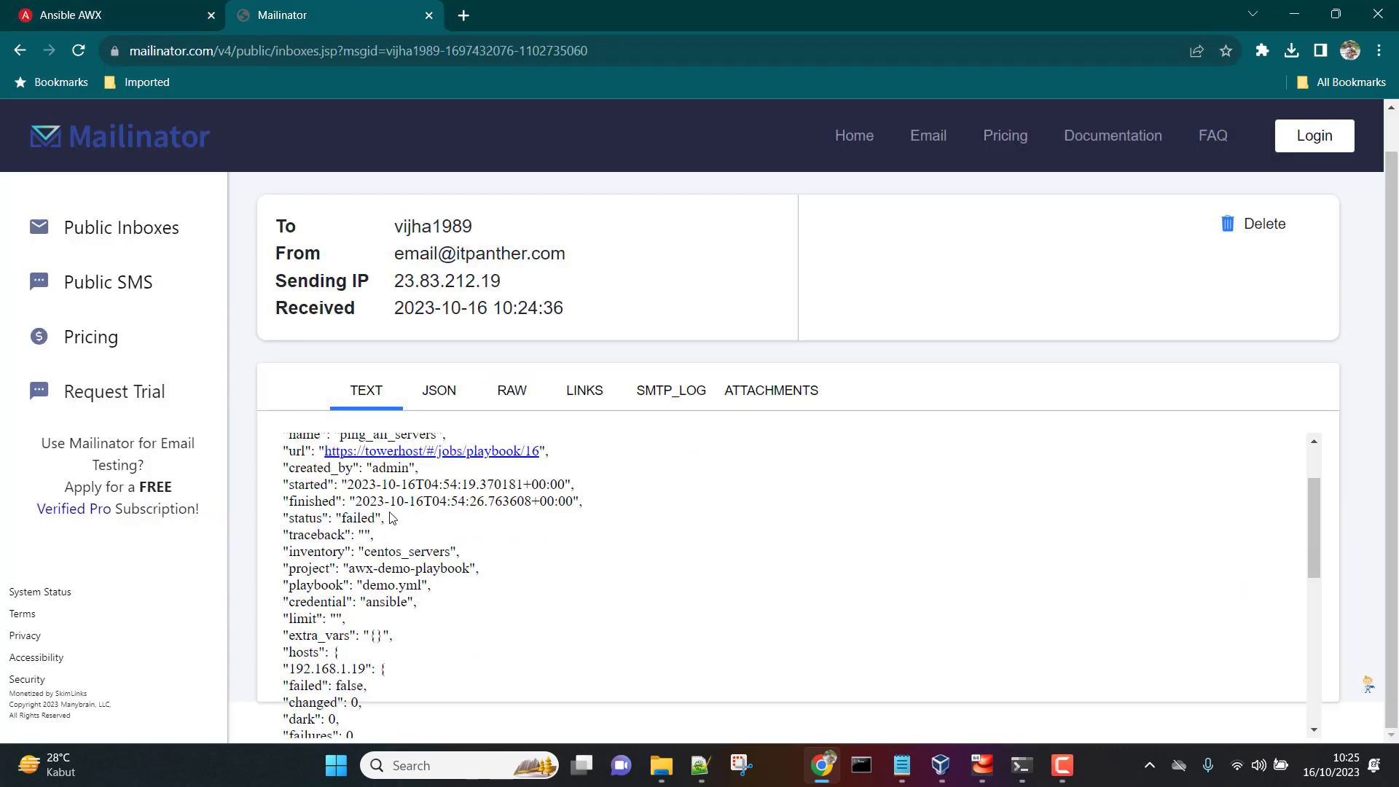
{"action": "scroll", "coordinate": [315, 539], "scroll_direction": "up", "scroll_amount": 2}
{"action": "left_click_drag", "start_coordinate": [292, 530], "coordinate": [411, 526]}
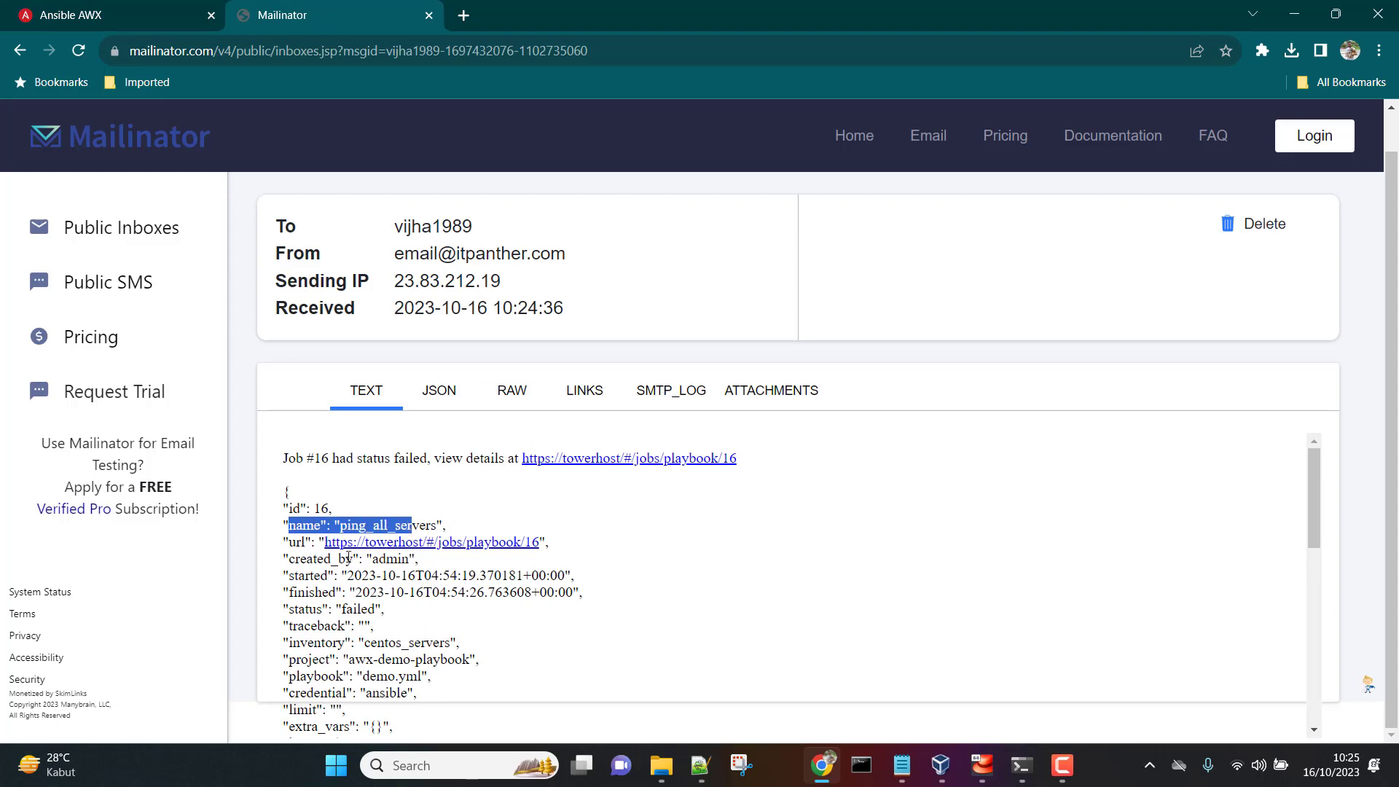
{"action": "scroll", "coordinate": [372, 499], "scroll_direction": "down", "scroll_amount": 2}
{"action": "left_click_drag", "start_coordinate": [313, 503], "coordinate": [424, 502]}
Step: Examine the e-mail's inventory, project, playbook and per-host results through to its end, and return to the AWX jobs list
{"action": "scroll", "coordinate": [386, 517], "scroll_direction": "down", "scroll_amount": 2}
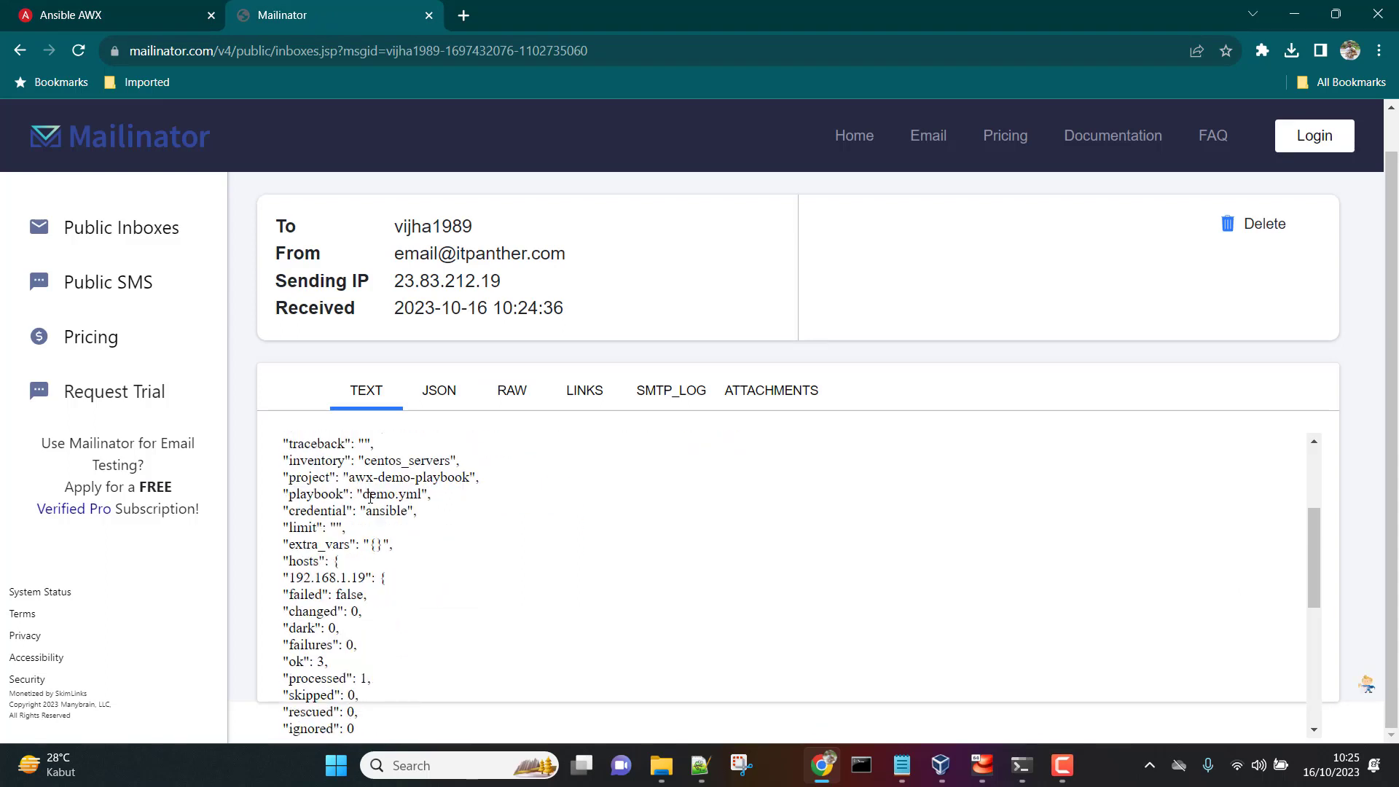
{"action": "scroll", "coordinate": [368, 503], "scroll_direction": "up", "scroll_amount": 2}
{"action": "left_click", "coordinate": [361, 520]}
{"action": "scroll", "coordinate": [348, 499], "scroll_direction": "down", "scroll_amount": 3}
{"action": "scroll", "coordinate": [339, 488], "scroll_direction": "down", "scroll_amount": 3}
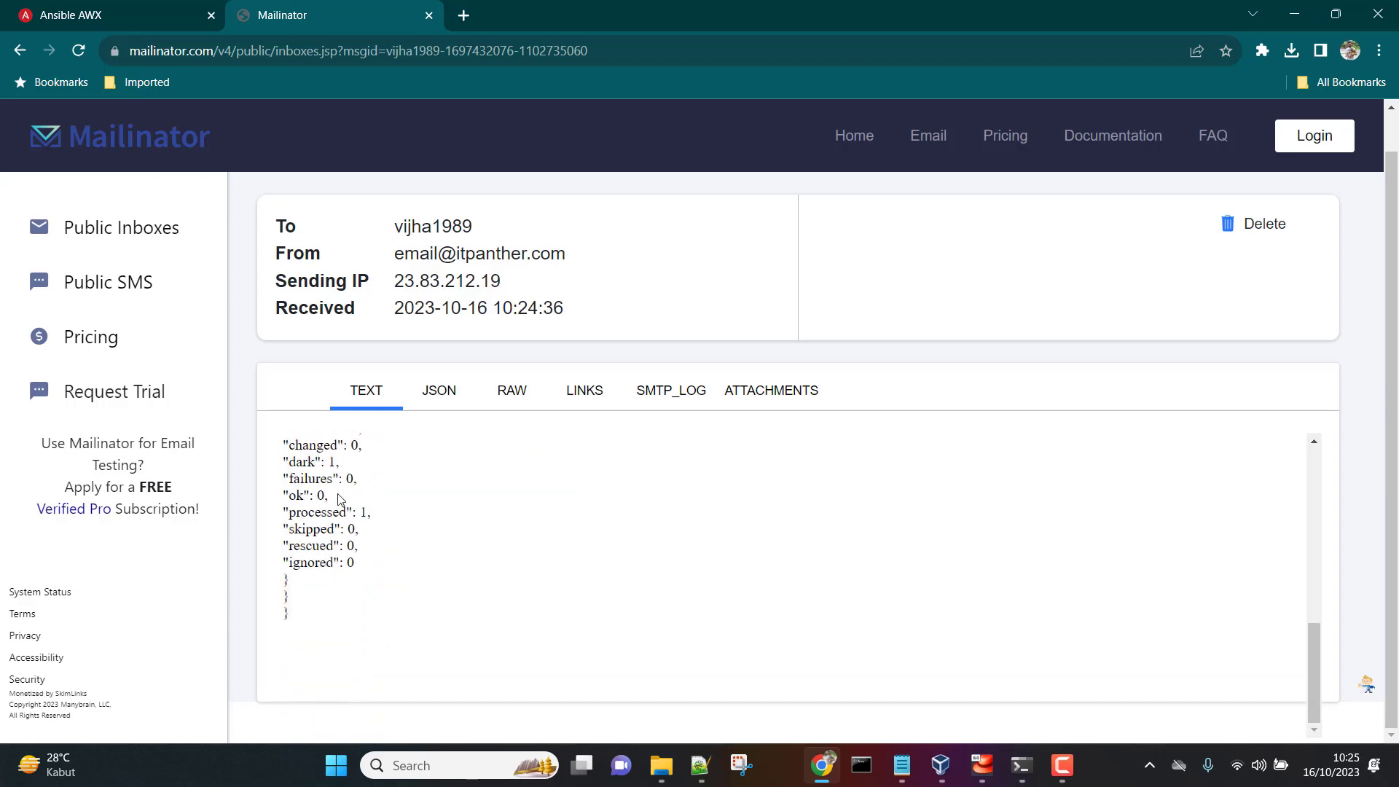
{"action": "scroll", "coordinate": [371, 525], "scroll_direction": "up", "scroll_amount": 10}
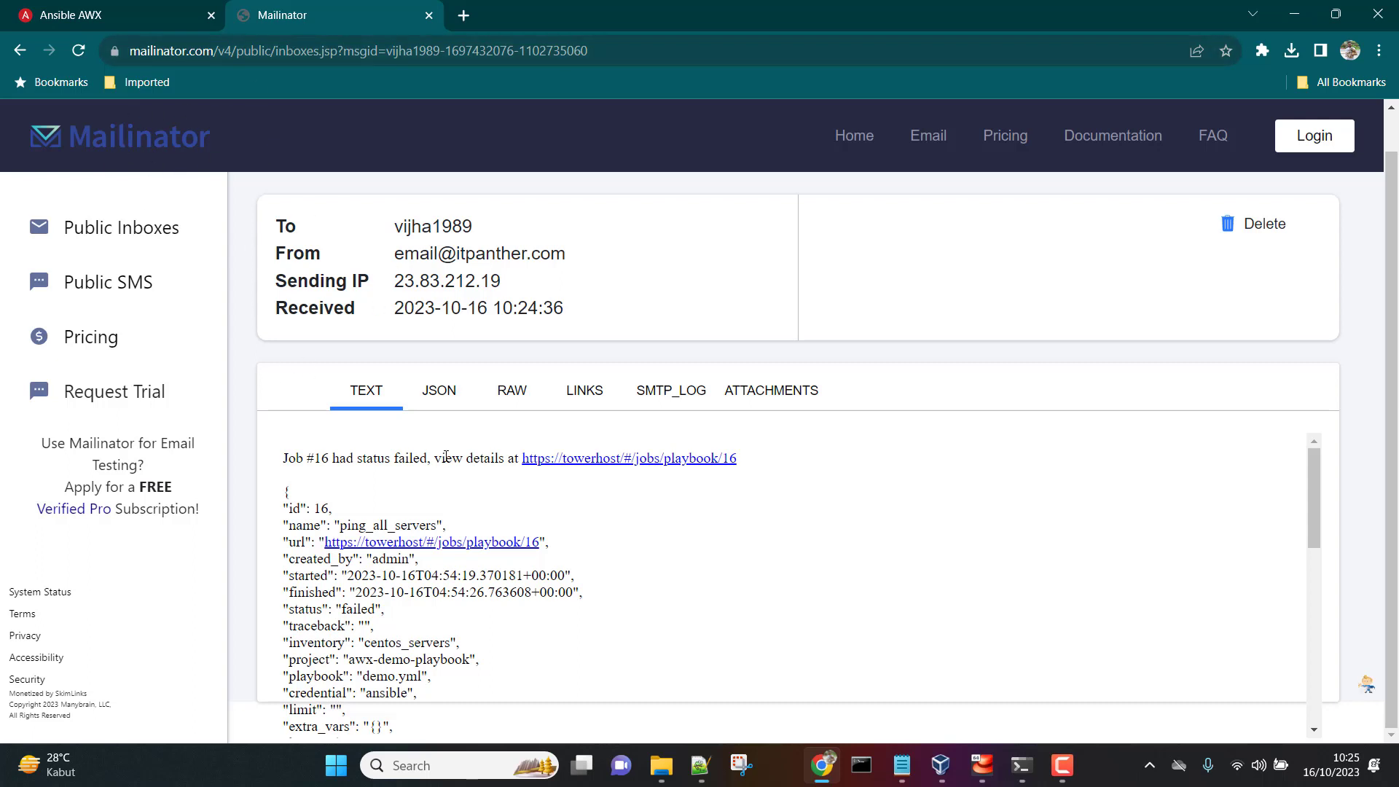
{"action": "left_click", "coordinate": [134, 20]}
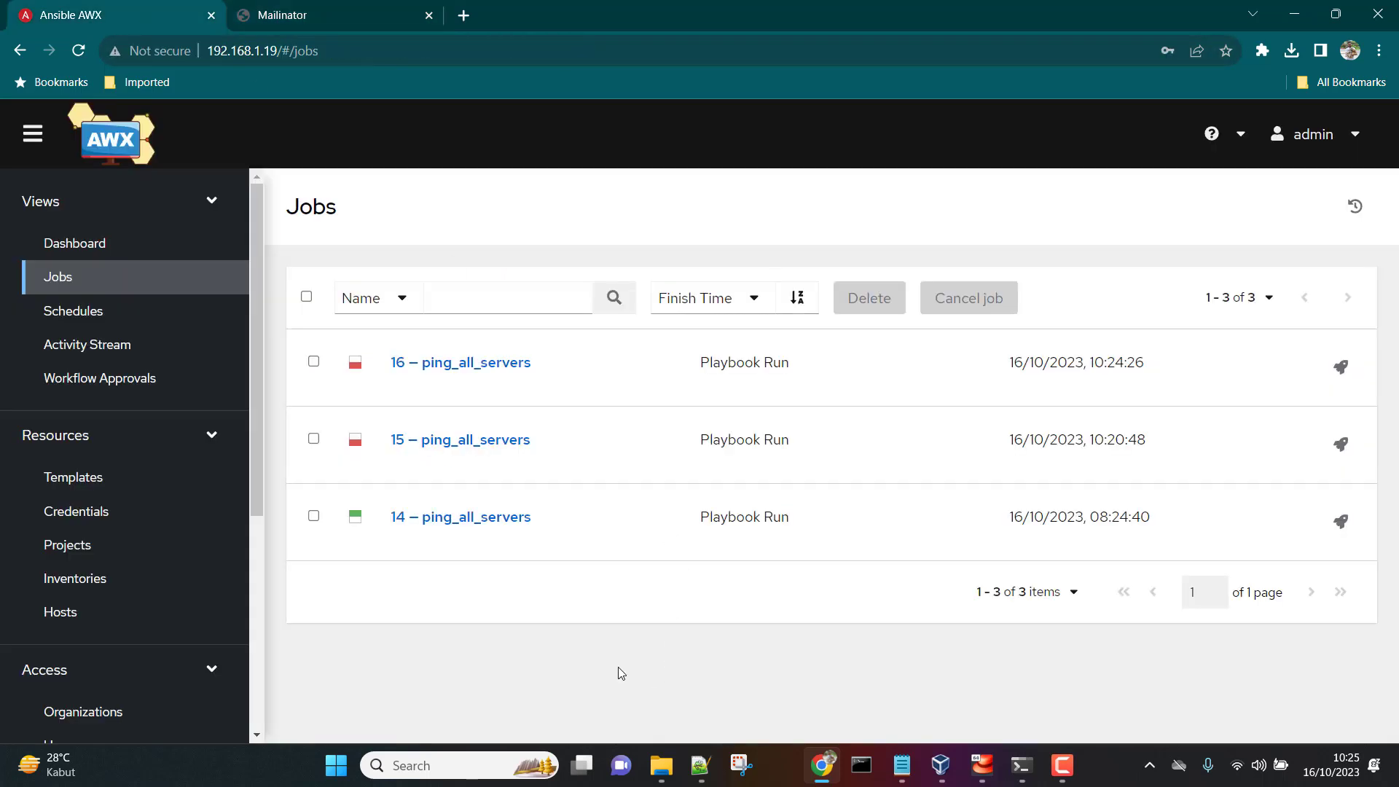